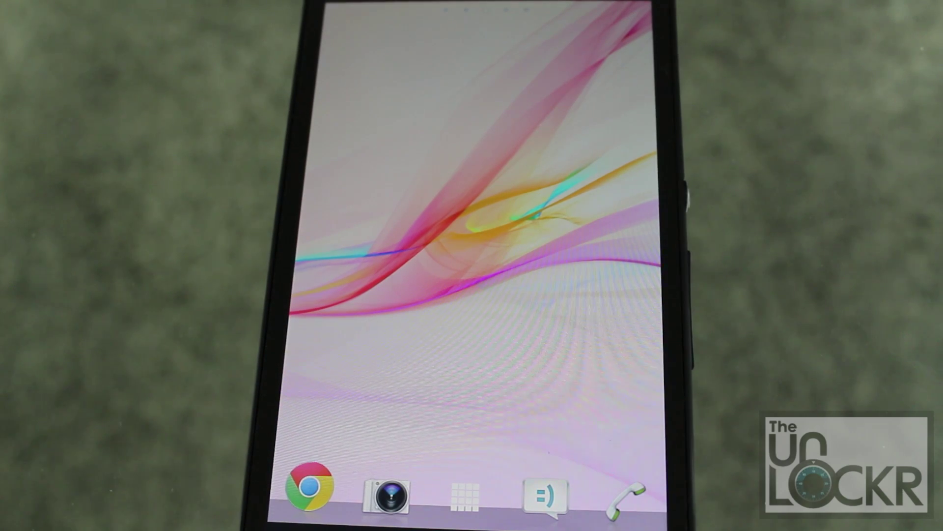
Dial *#*#7378423#*#* in the Phone app to bring up the hidden Service menu.
{"action": "left_click", "coordinate": [626, 496]}
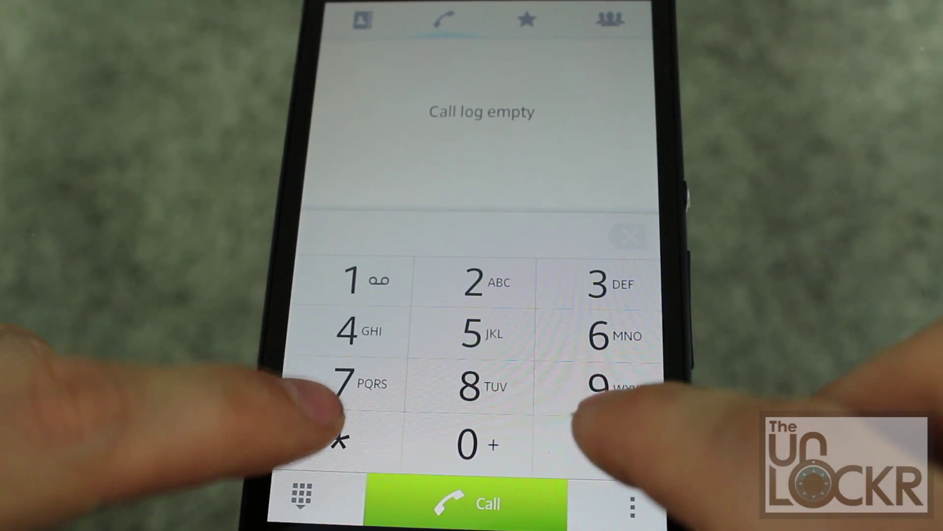
{"action": "left_click", "coordinate": [338, 440]}
{"action": "left_click", "coordinate": [598, 447]}
{"action": "left_click", "coordinate": [338, 440]}
{"action": "left_click", "coordinate": [599, 447]}
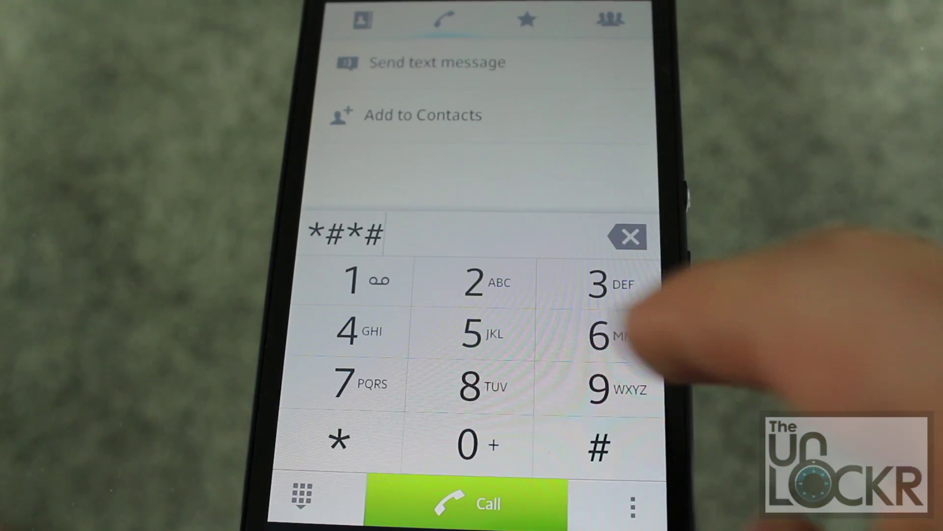
{"action": "left_click", "coordinate": [344, 383]}
{"action": "left_click", "coordinate": [598, 284]}
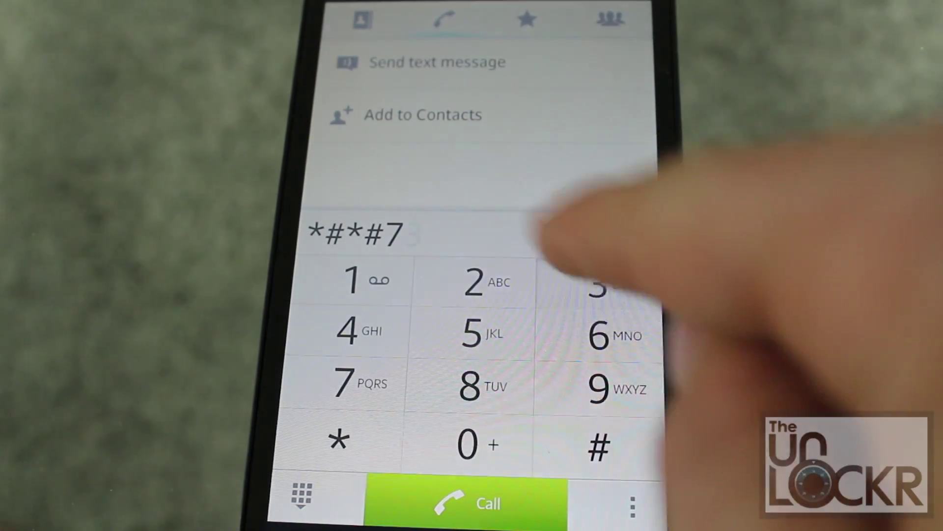
{"action": "left_click", "coordinate": [344, 384]}
{"action": "left_click", "coordinate": [470, 387]}
{"action": "left_click", "coordinate": [347, 330]}
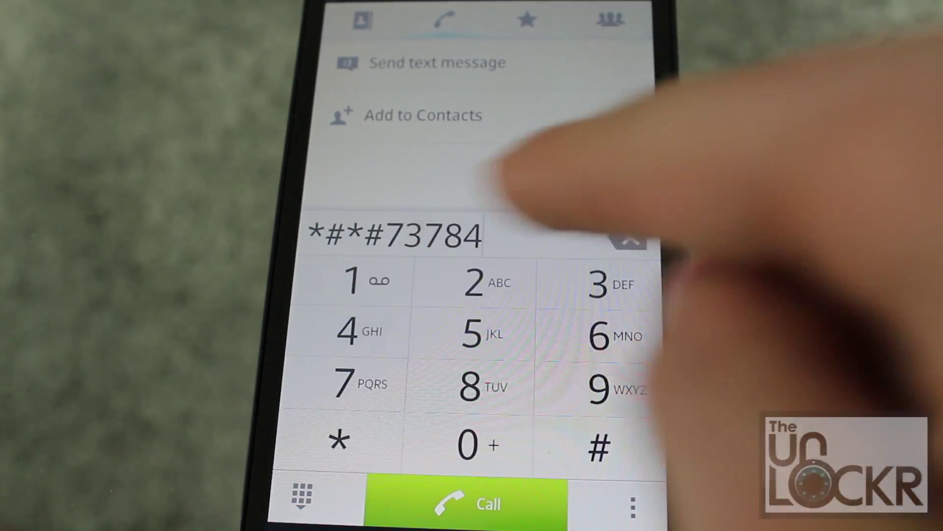
{"action": "left_click", "coordinate": [473, 283]}
{"action": "left_click", "coordinate": [598, 284]}
{"action": "left_click", "coordinate": [599, 447]}
{"action": "left_click", "coordinate": [338, 439]}
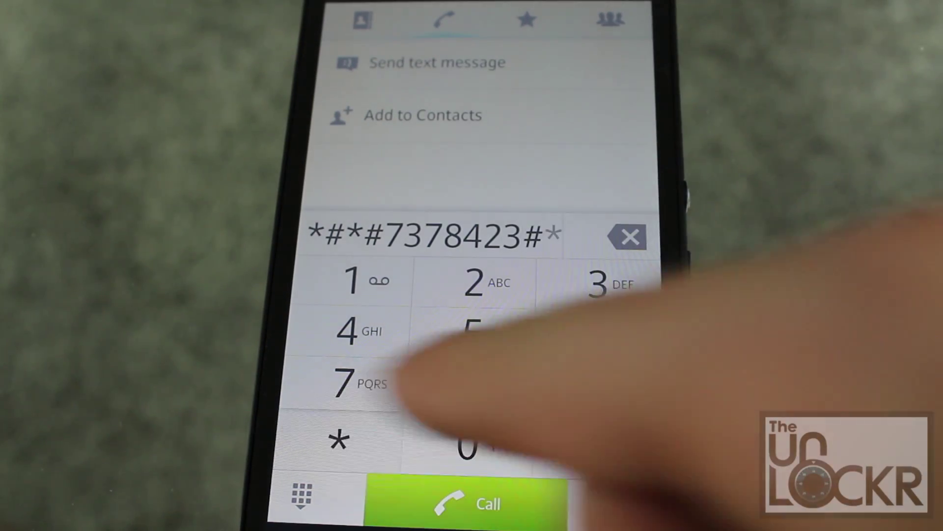
{"action": "left_click", "coordinate": [598, 447]}
{"action": "left_click", "coordinate": [338, 440]}
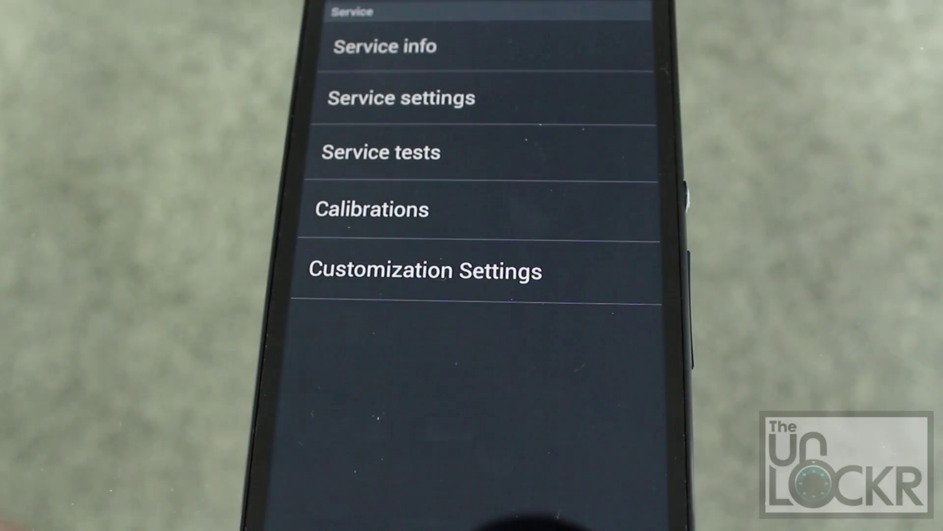
Check Service info > Configuration, which shows bootloader unlock allowed: No.
{"action": "left_click", "coordinate": [385, 46]}
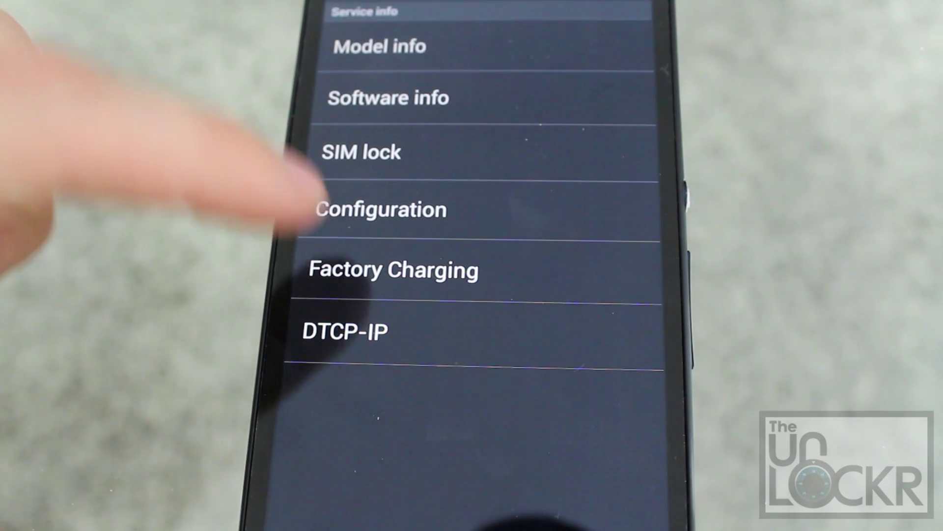
{"action": "left_click", "coordinate": [343, 209]}
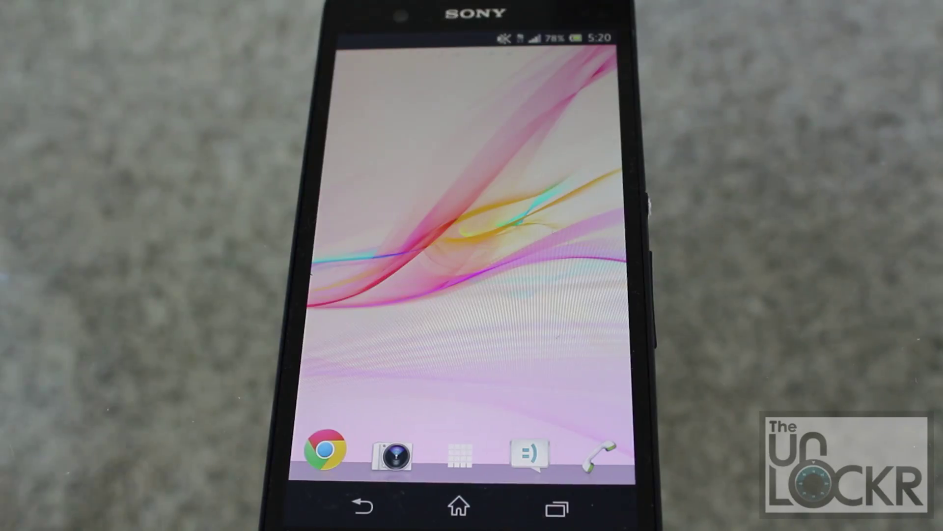
Switch on Developer options from Settings and allow development settings.
{"action": "left_click_drag", "start_coordinate": [442, 40], "coordinate": [295, 74]}
{"action": "left_click", "coordinate": [588, 46]}
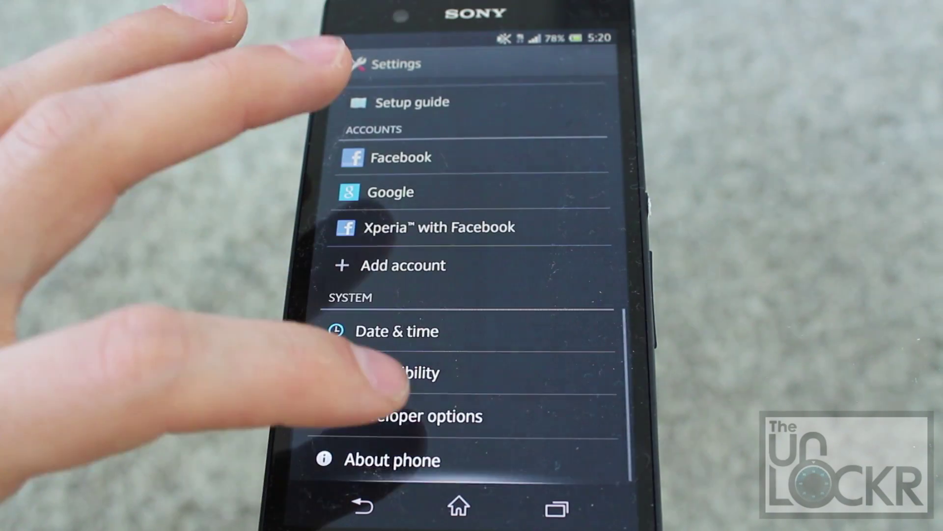
{"action": "left_click", "coordinate": [393, 415]}
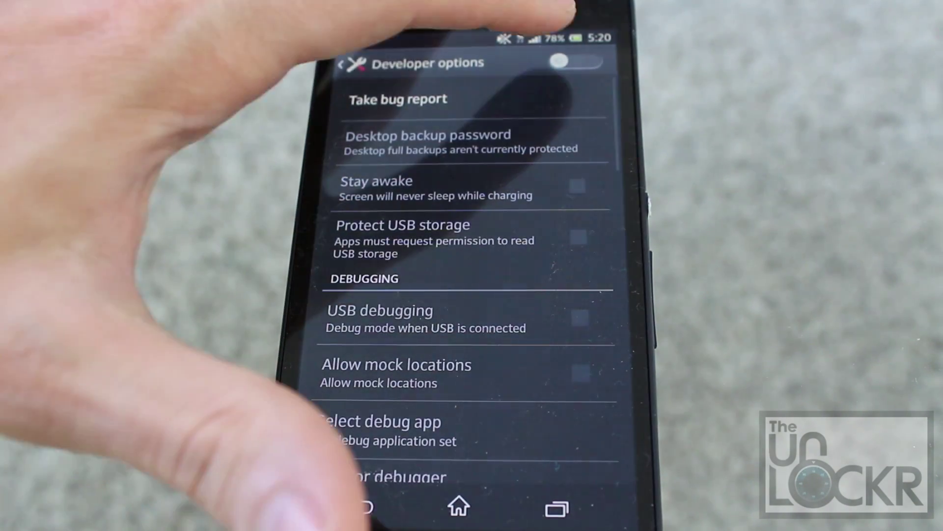
{"action": "left_click", "coordinate": [575, 61]}
{"action": "left_click", "coordinate": [533, 314]}
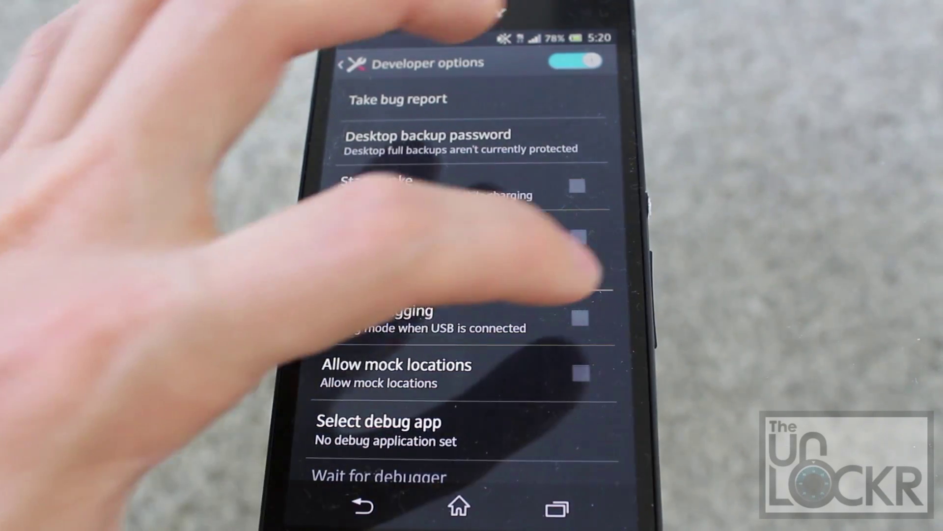
Enable USB debugging and confirm the prompt.
{"action": "left_click", "coordinate": [580, 318]}
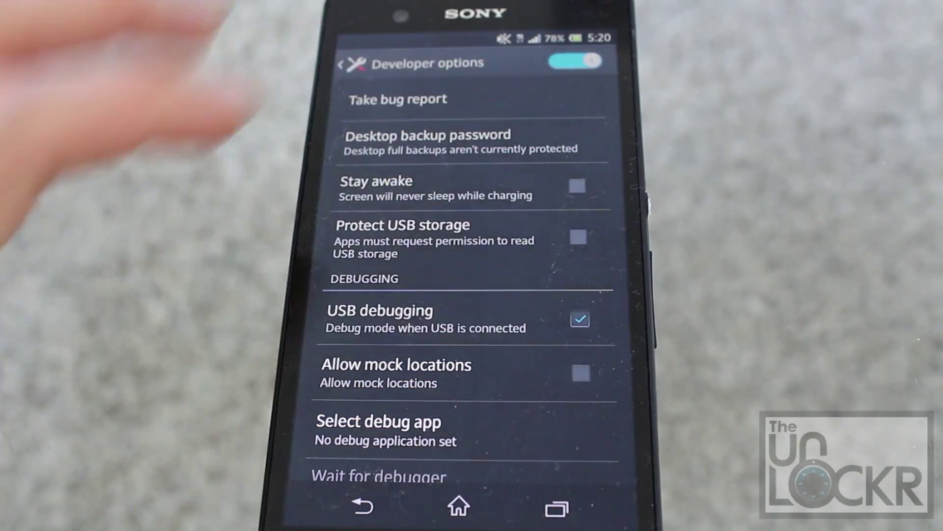
{"action": "left_click", "coordinate": [536, 325]}
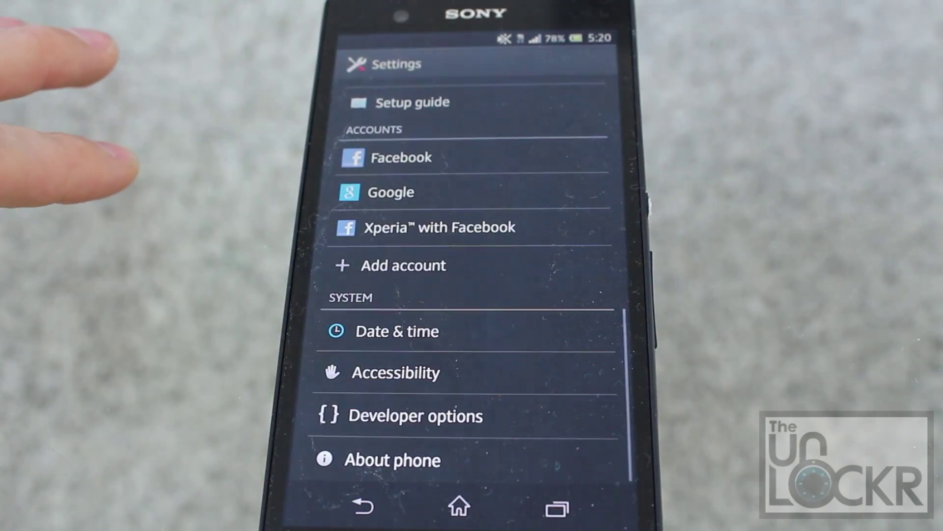
{"action": "left_click_drag", "start_coordinate": [393, 109], "coordinate": [347, 295]}
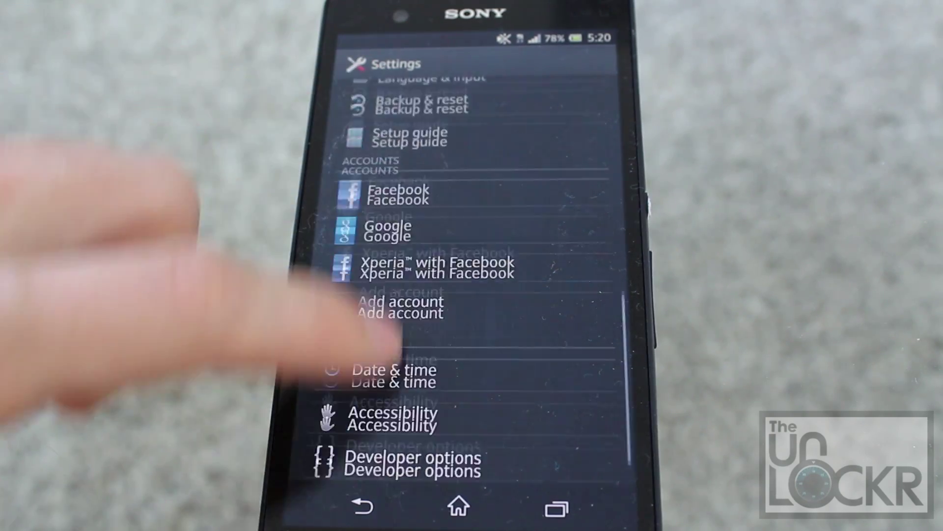
Allow installing apps from Unknown sources in Security settings and accept the warning.
{"action": "left_click", "coordinate": [354, 197]}
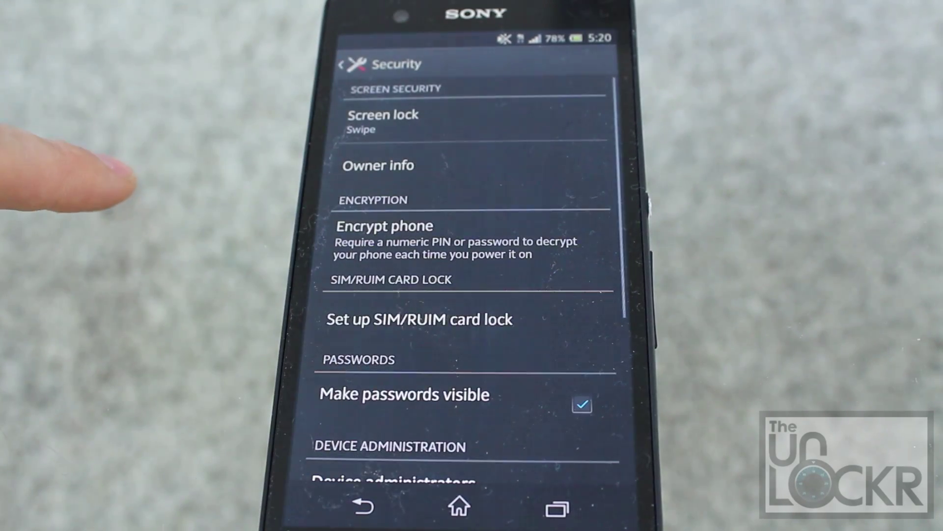
{"action": "left_click_drag", "start_coordinate": [413, 373], "coordinate": [389, 200]}
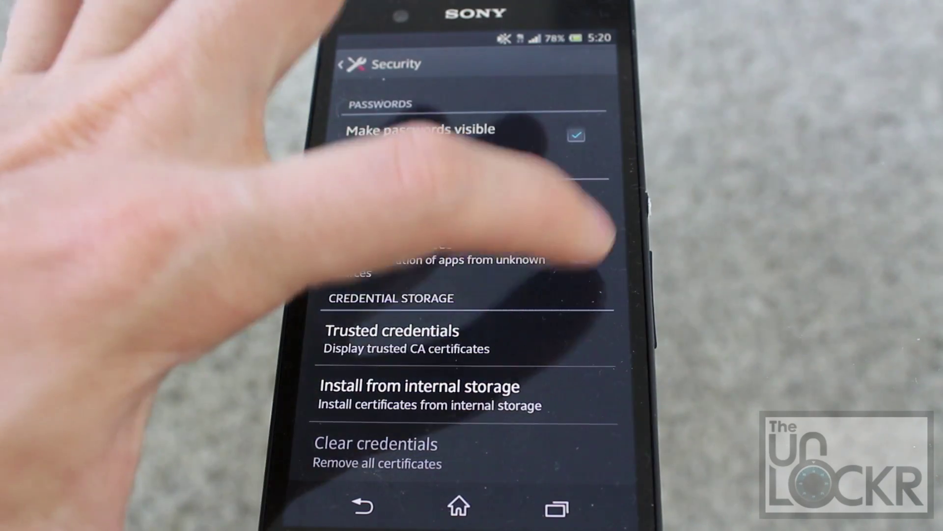
{"action": "left_click", "coordinate": [580, 253]}
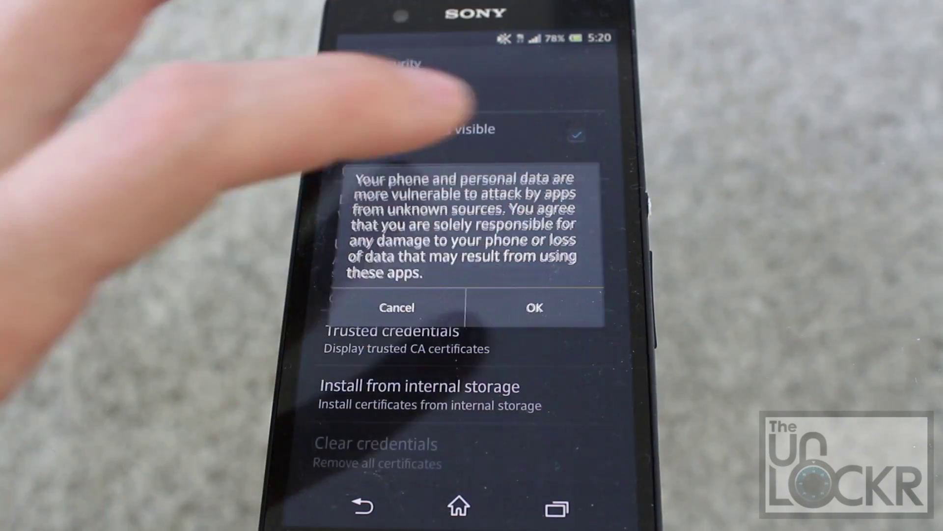
{"action": "left_click", "coordinate": [535, 307]}
Set the Display sleep timeout to 10 minutes.
{"action": "left_click", "coordinate": [344, 64]}
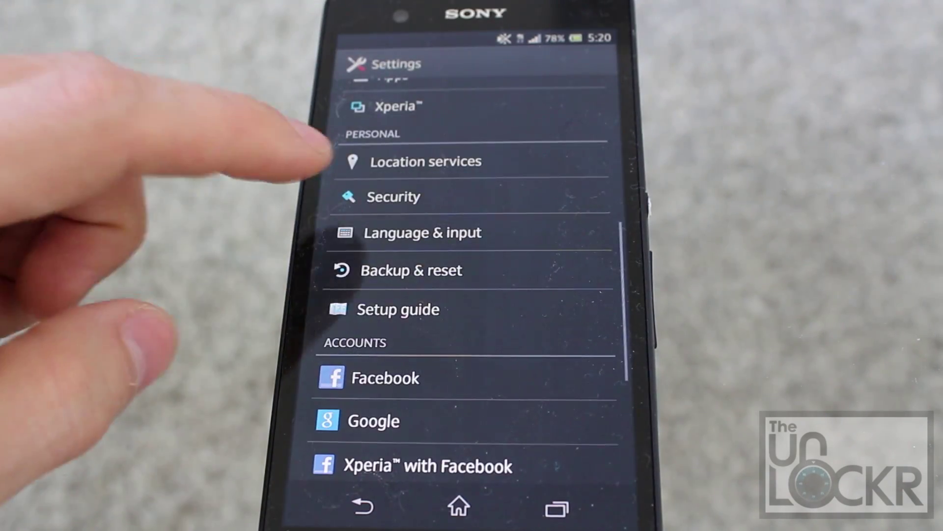
{"action": "left_click_drag", "start_coordinate": [326, 158], "coordinate": [353, 366]}
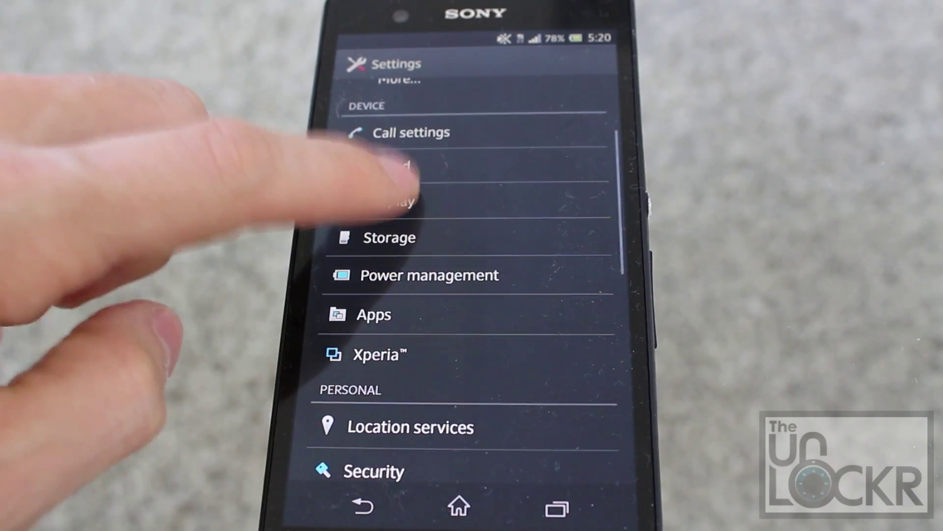
{"action": "left_click", "coordinate": [391, 197]}
{"action": "left_click", "coordinate": [354, 346]}
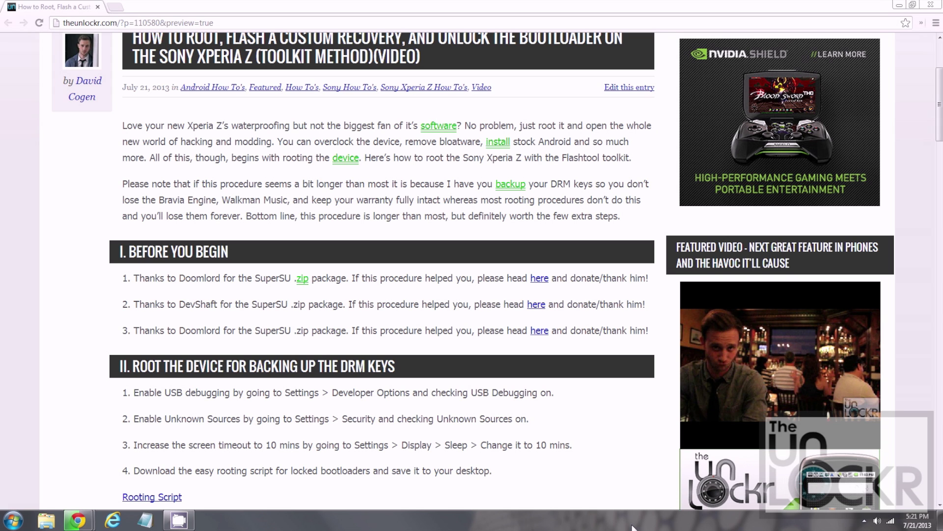
Extract the DooMLoRD Easy-Rooting-Toolkit v17 zip into its suggested desktop folder.
{"action": "left_click", "coordinate": [939, 520]}
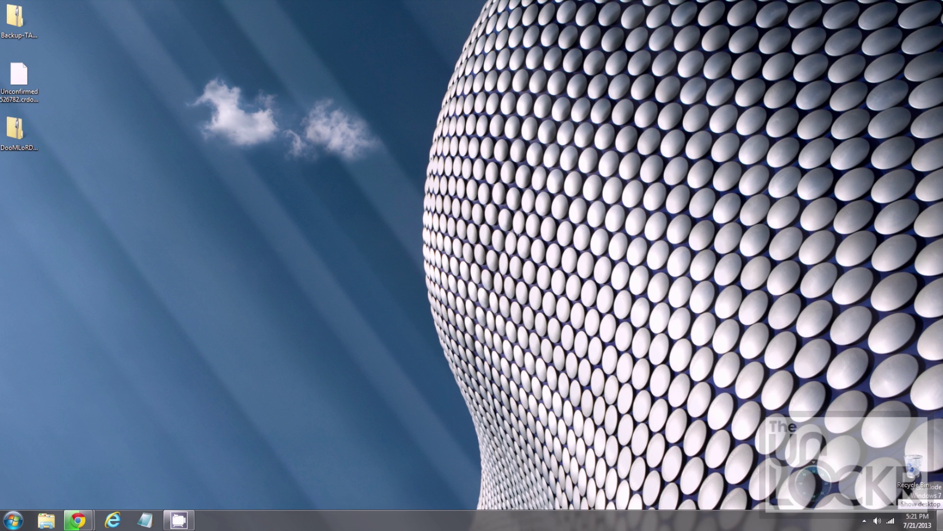
{"action": "left_click", "coordinate": [938, 520]}
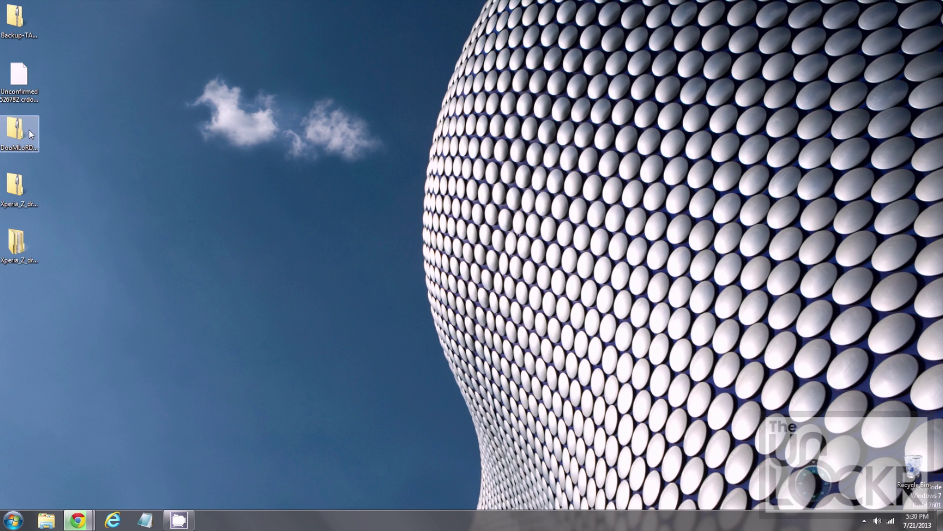
{"action": "right_click", "coordinate": [29, 129]}
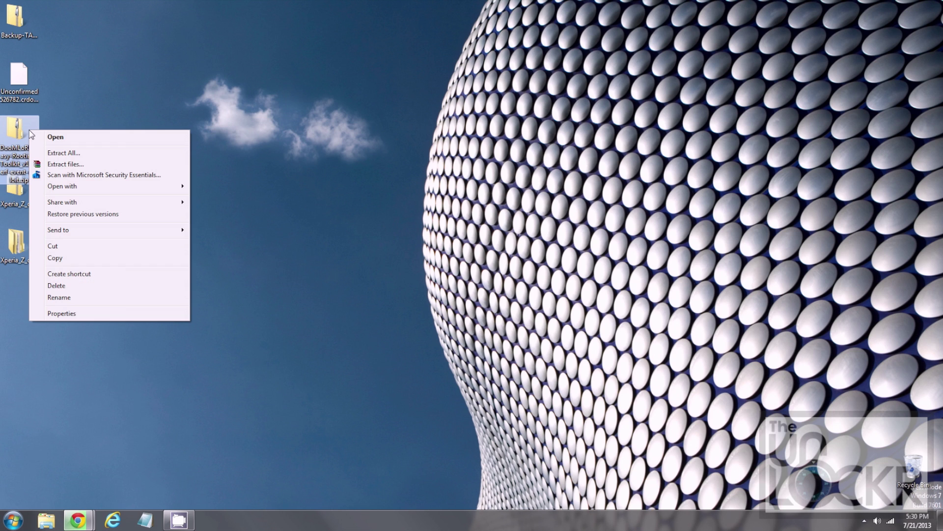
{"action": "left_click", "coordinate": [66, 157]}
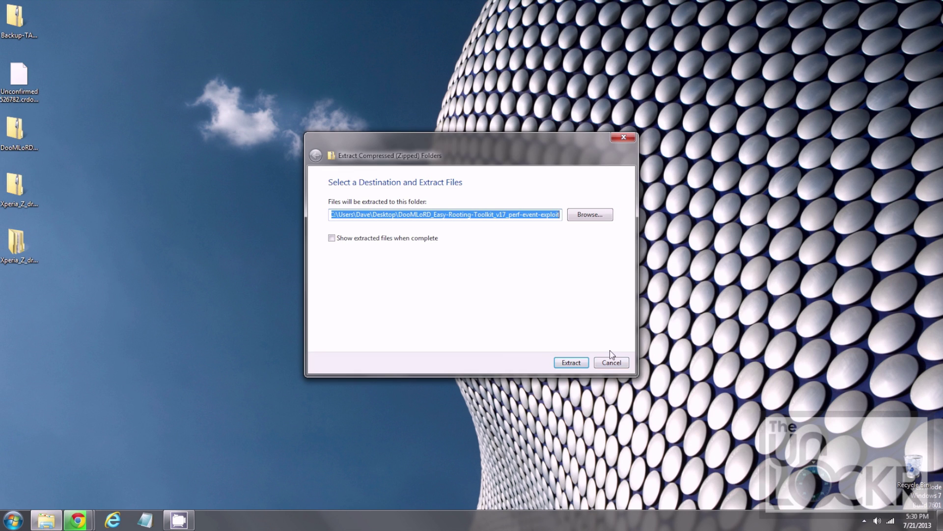
{"action": "left_click", "coordinate": [572, 363]}
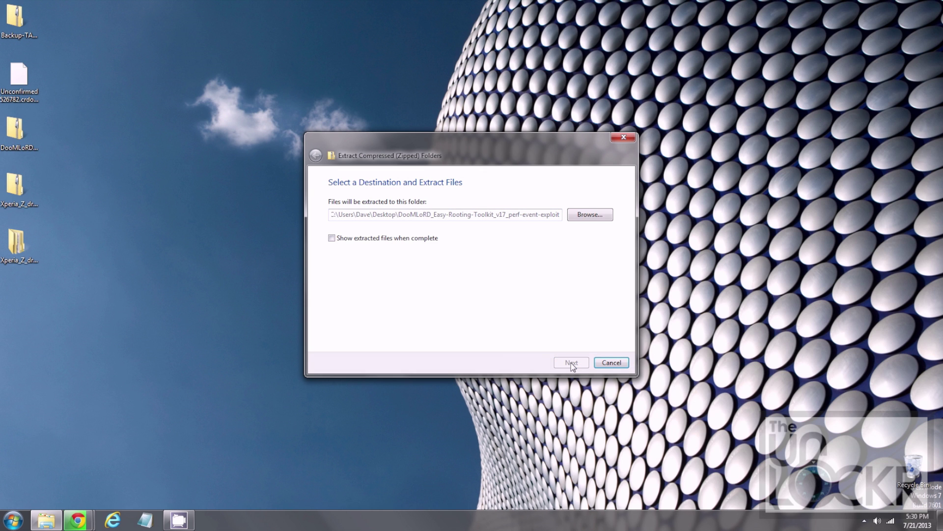
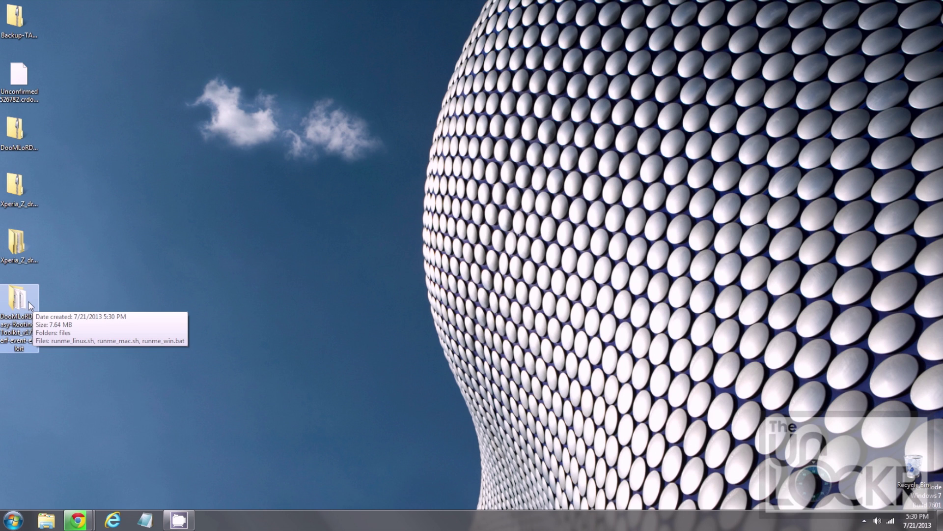
Open the DooMLoRD_Easy-Rooting-Toolkit_v17_perf-event-exploit folder from the desktop and maximize its Explorer window.
{"action": "double_click", "coordinate": [29, 305]}
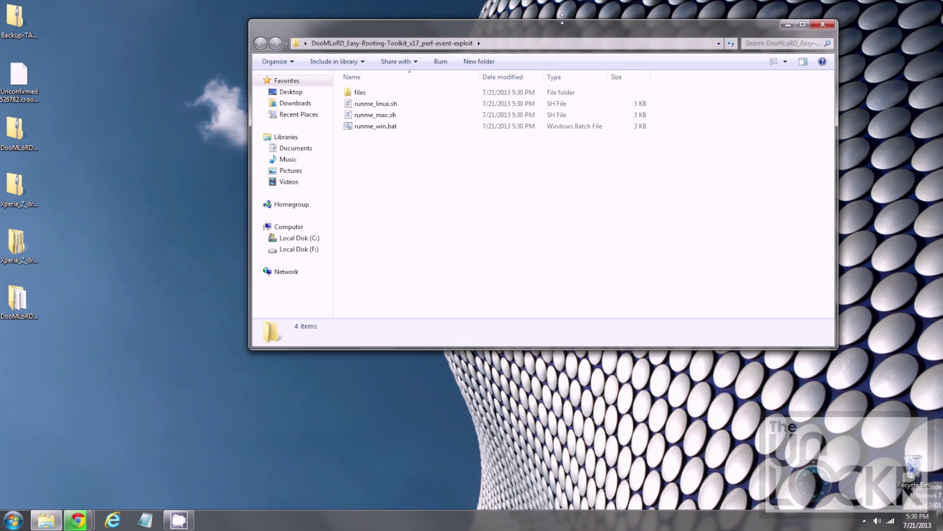
{"action": "left_click_drag", "start_coordinate": [562, 26], "coordinate": [559, 1]}
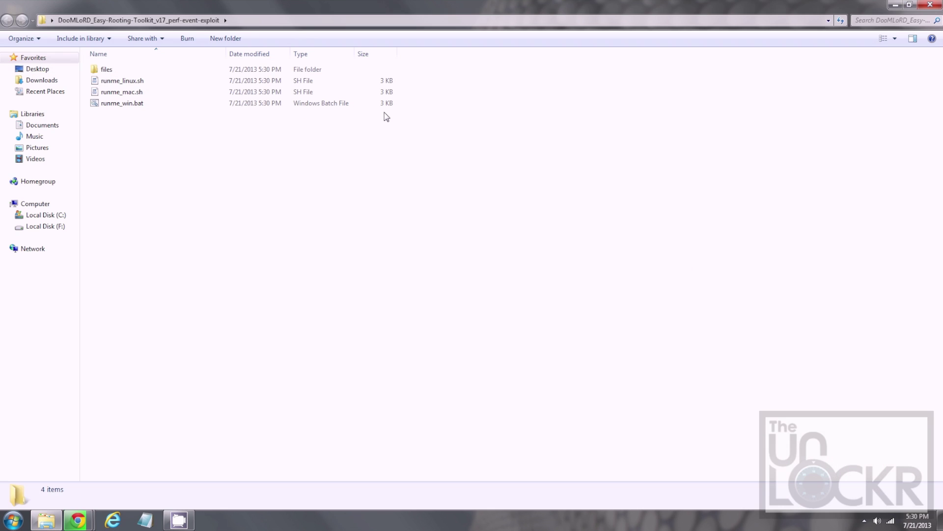
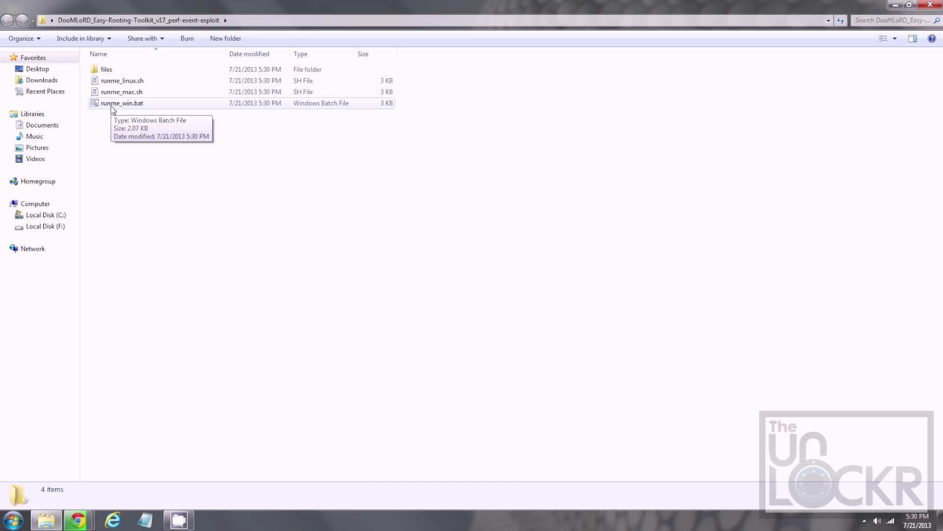
Launch runme_win.bat from the DooMLoRD Easy Rooting Toolkit folder, bringing up the security warning.
{"action": "double_click", "coordinate": [113, 109]}
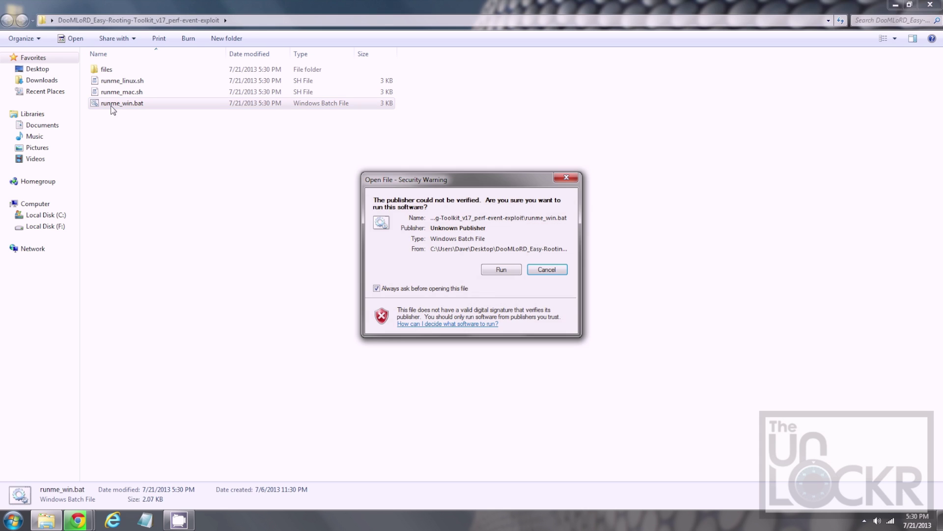
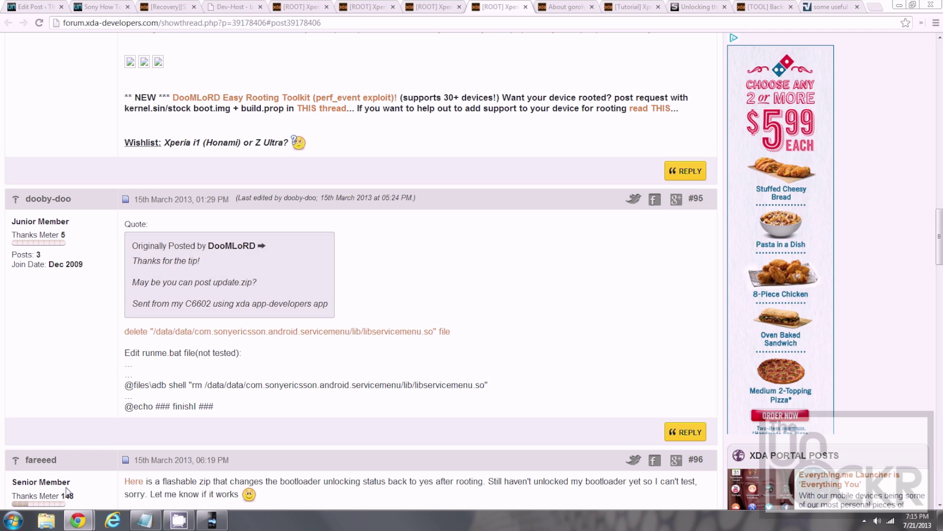
Switch from the Chrome forum thread to Windows Explorer, showing the Libraries.
{"action": "left_click", "coordinate": [46, 520]}
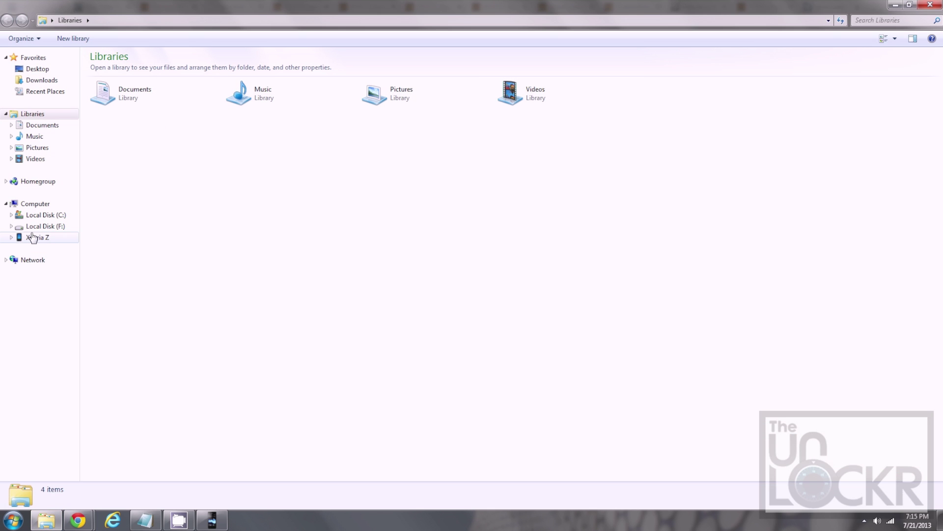
Open a command window in Desktop\DooMLoRD_Easy-Rooting-Toolkit_v17_perf-event-exploit\files.
{"action": "left_click", "coordinate": [33, 70]}
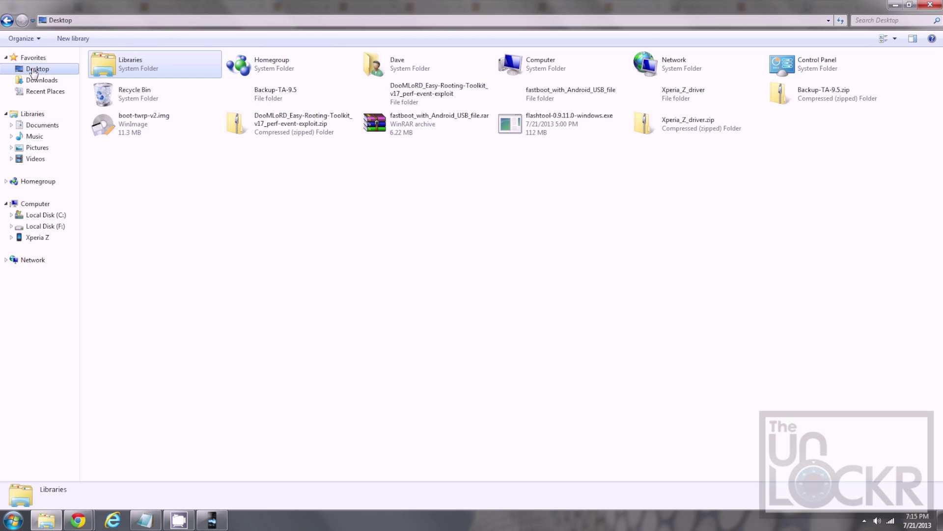
{"action": "double_click", "coordinate": [390, 93]}
{"action": "double_click", "coordinate": [104, 71]}
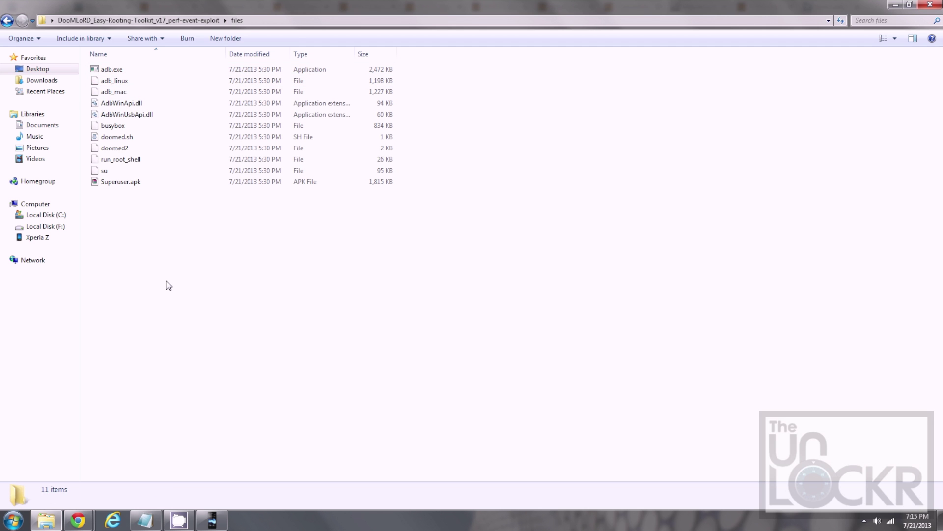
{"action": "right_click", "coordinate": [127, 228]}
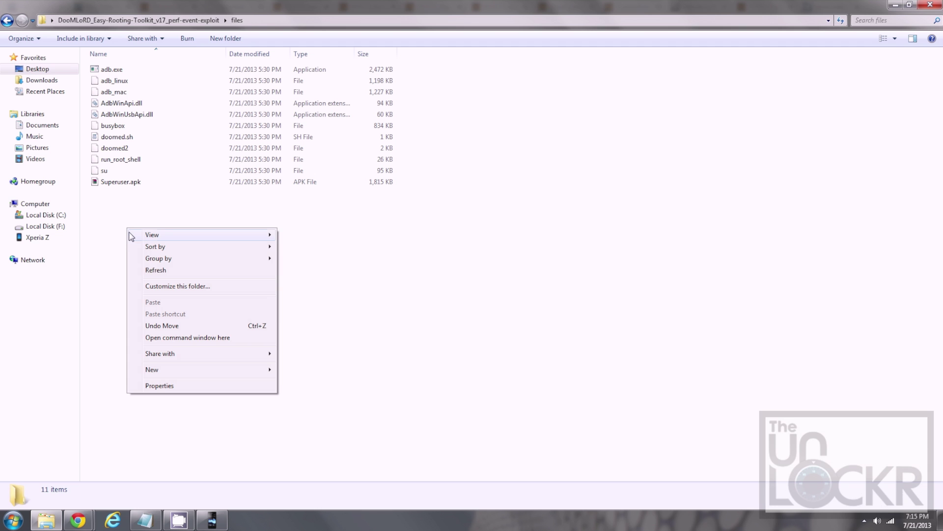
{"action": "left_click", "coordinate": [193, 337]}
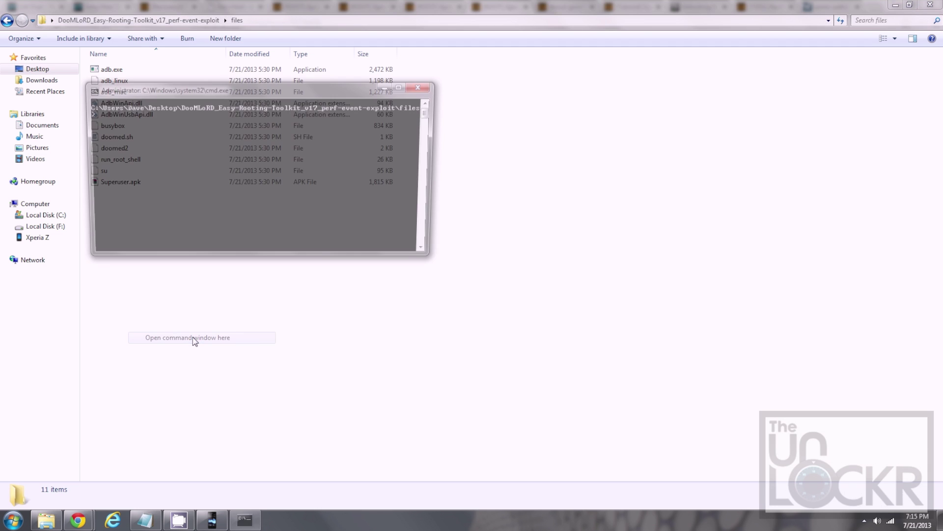
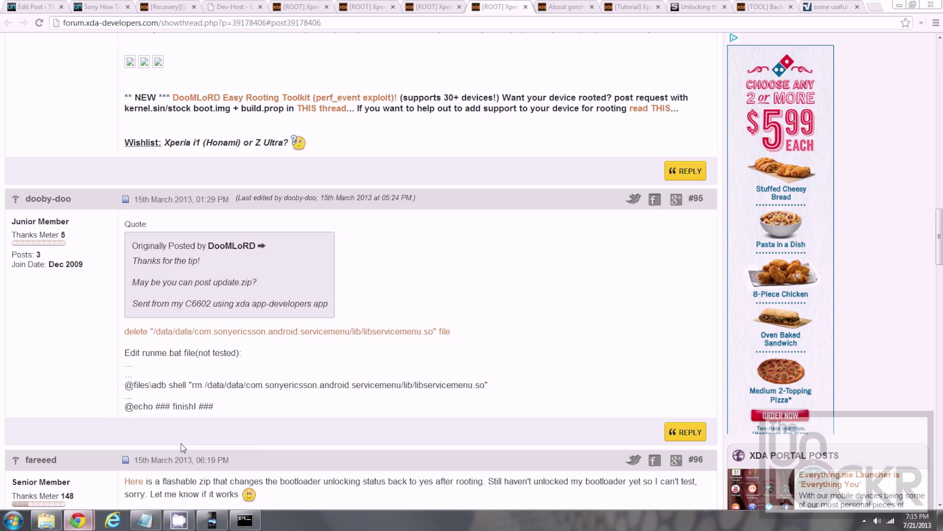
Bring the Command Prompt window to the front over the XDA forum thread in Chrome.
{"action": "left_click", "coordinate": [244, 519]}
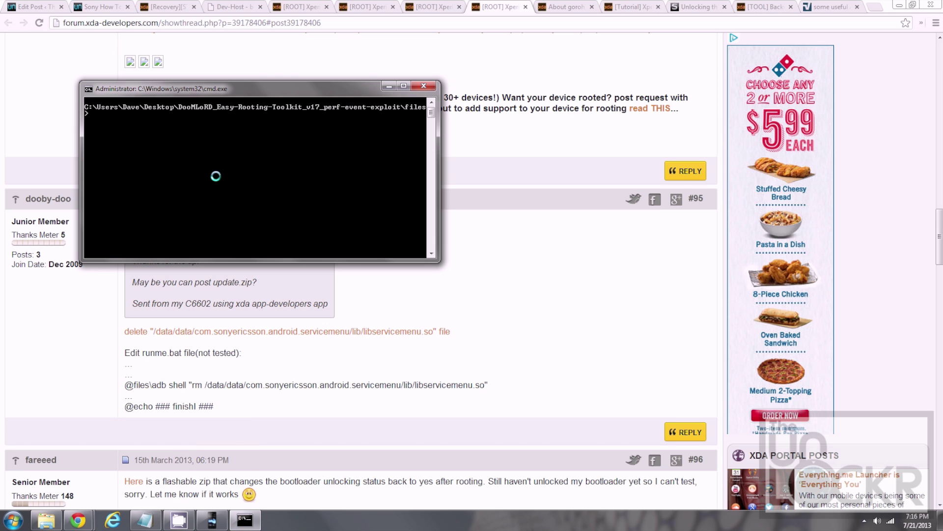
Start an adb shell on the phone, elevate it to root with su, and begin an rm command.
{"action": "type", "text": "db shell"}
{"action": "key", "text": "Return"}
{"action": "type", "text": "su"}
{"action": "key", "text": "Return"}
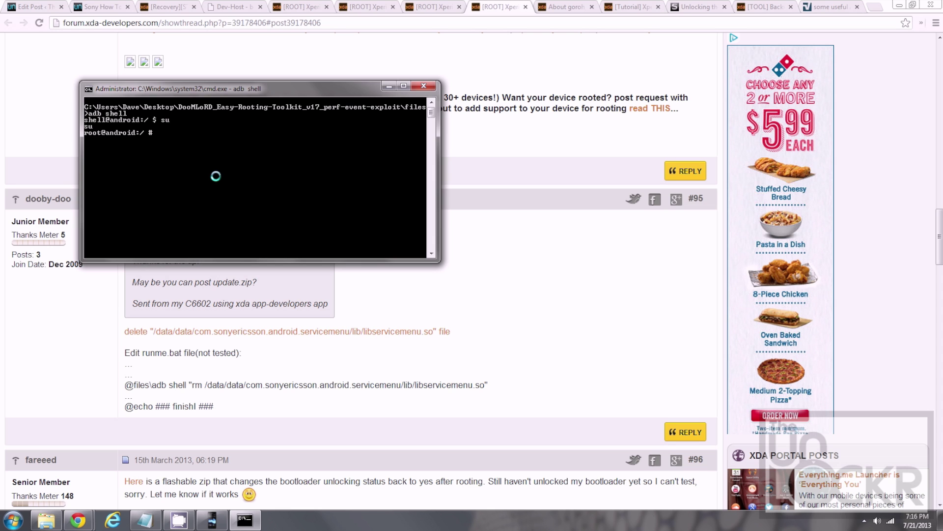
{"action": "type", "text": "rm"}
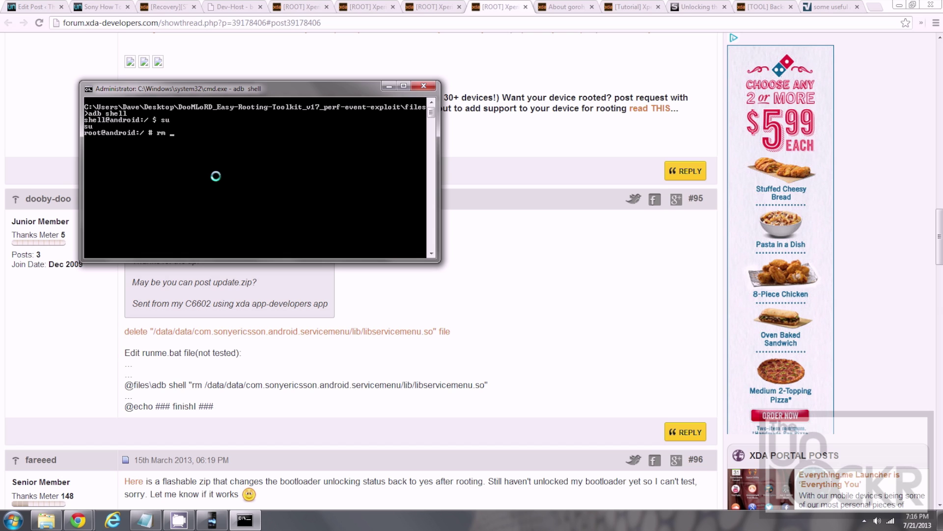
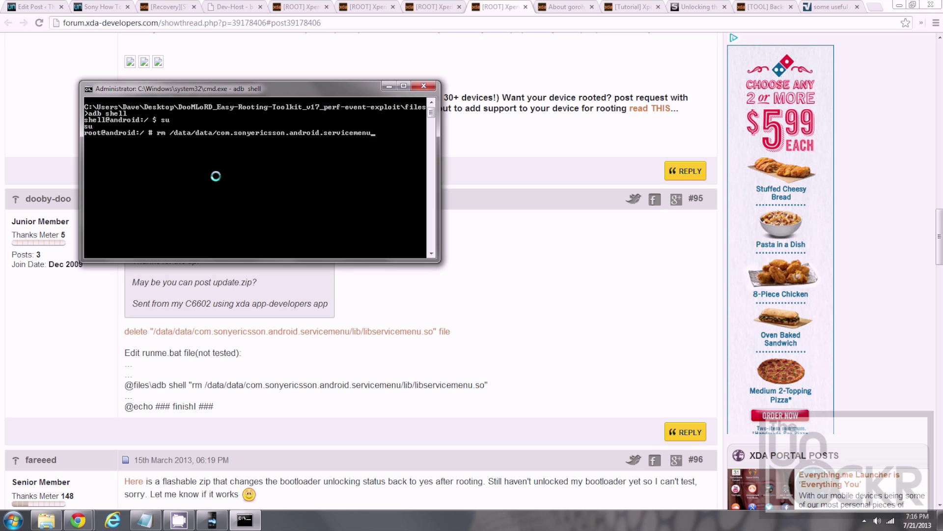
Extend the rm target path to /data/data/com.sonyericsson.android.servicemenu/lib/ at the root shell prompt.
{"action": "type", "text": "servicemenu/lib/libservicemenu.so"}
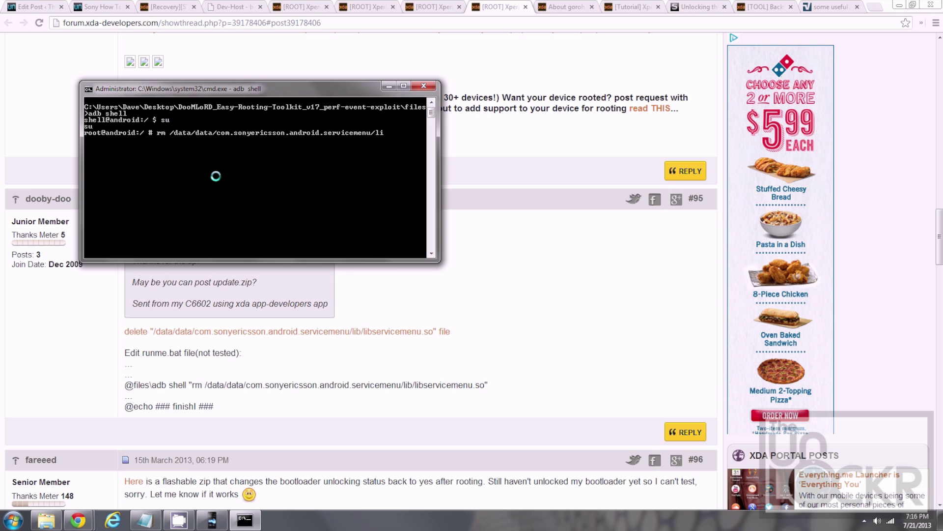
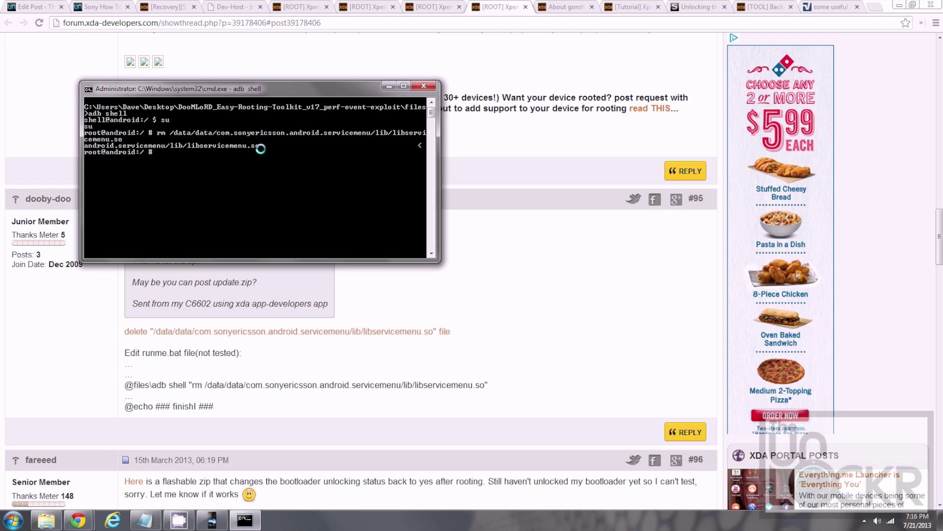
Enter exit twice to leave the root shell and then the adb shell.
{"action": "type", "text": "exit"}
{"action": "key", "text": "Return"}
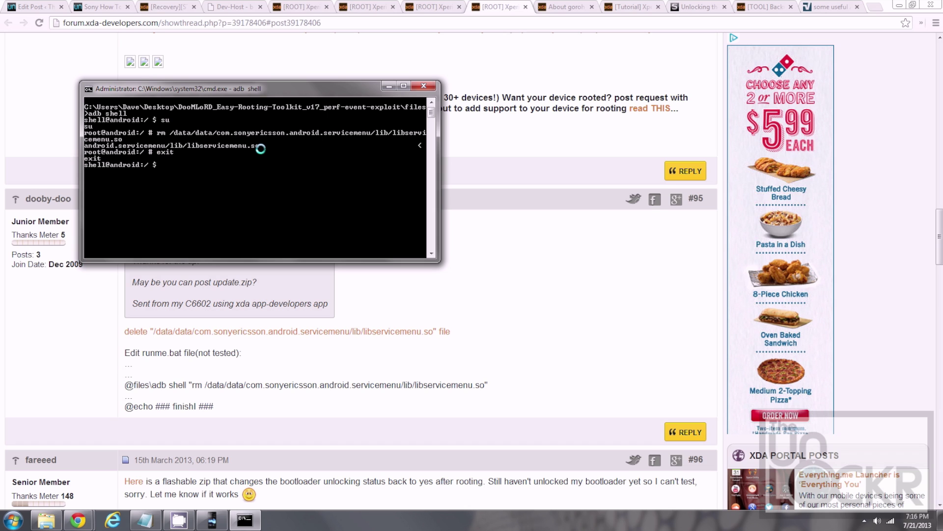
{"action": "type", "text": "exu"}
{"action": "type", "text": "it"}
{"action": "key", "text": "Return"}
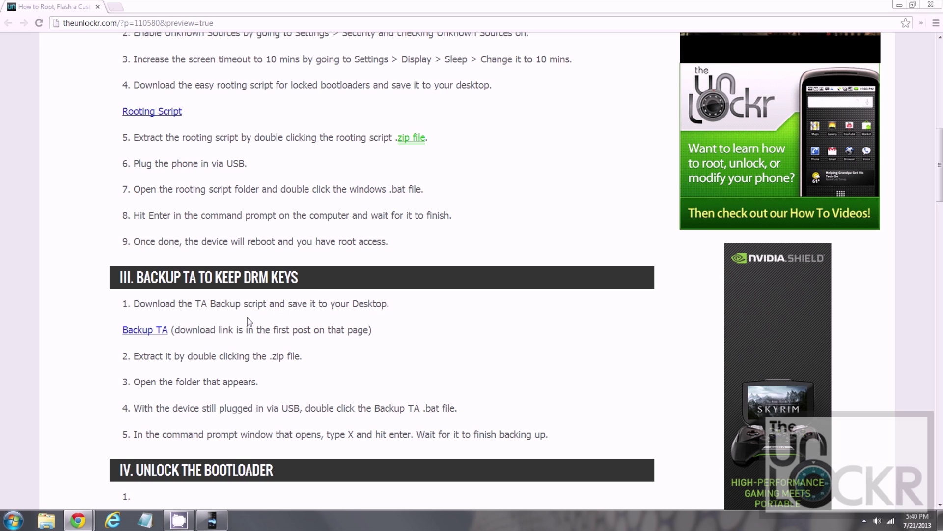
Open the XDA Backup TA v9.5 thread, scroll to its download links, then minimize Chrome.
{"action": "left_click", "coordinate": [138, 335]}
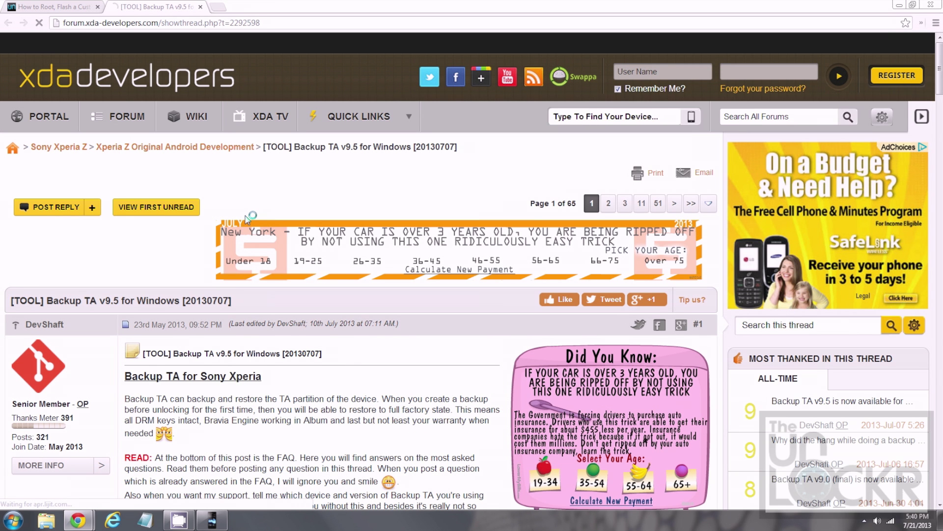
{"action": "scroll", "coordinate": [142, 273], "scroll_direction": "down", "scroll_amount": 6}
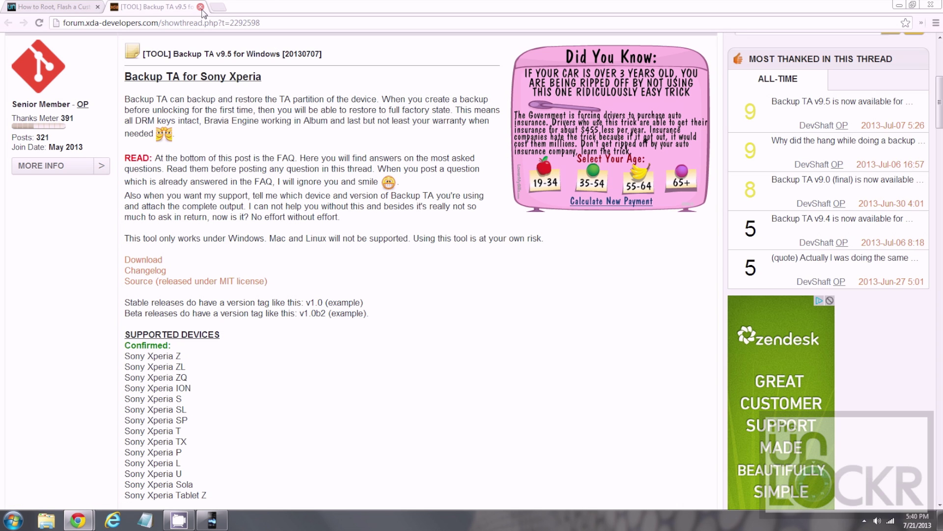
{"action": "left_click", "coordinate": [900, 5]}
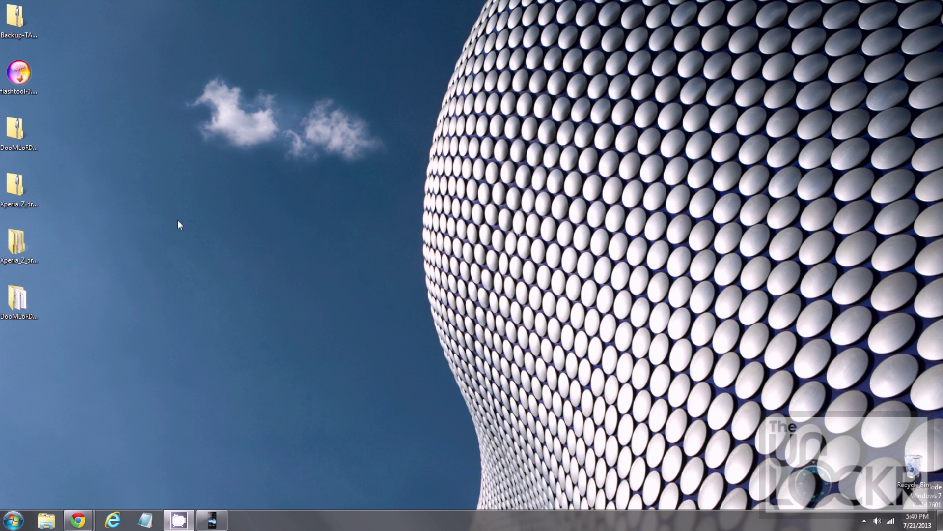
Extract the Backup-TA zip into a Backup-TA-9.5 folder on the desktop.
{"action": "double_click", "coordinate": [15, 19]}
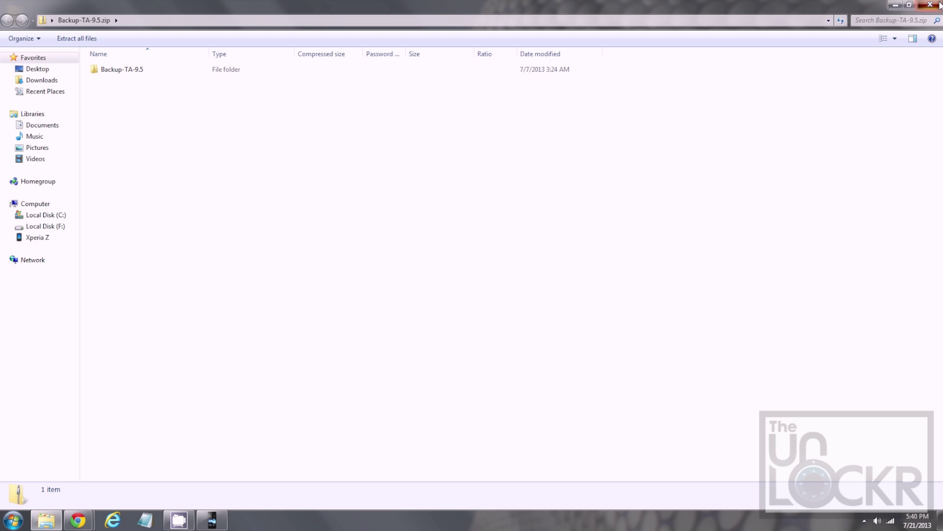
{"action": "key", "text": "alt+F4"}
{"action": "right_click", "coordinate": [10, 10]}
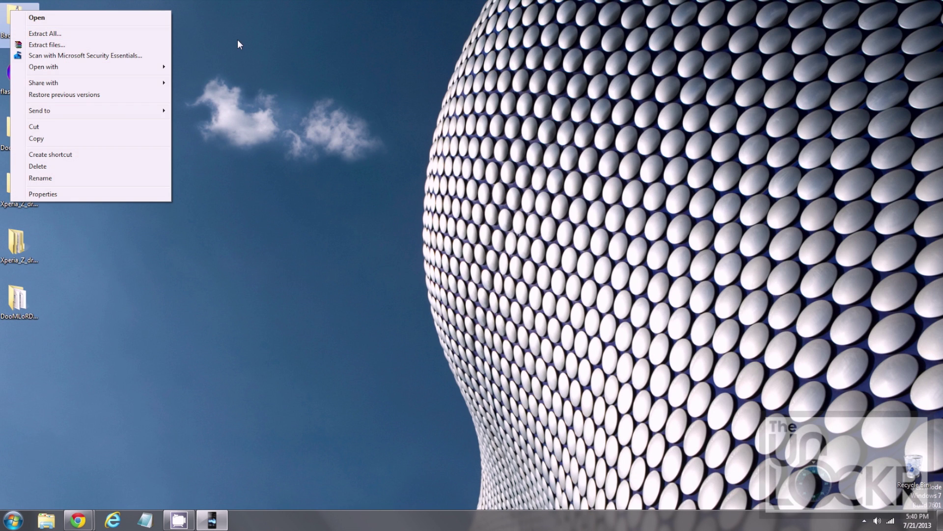
{"action": "left_click", "coordinate": [63, 33]}
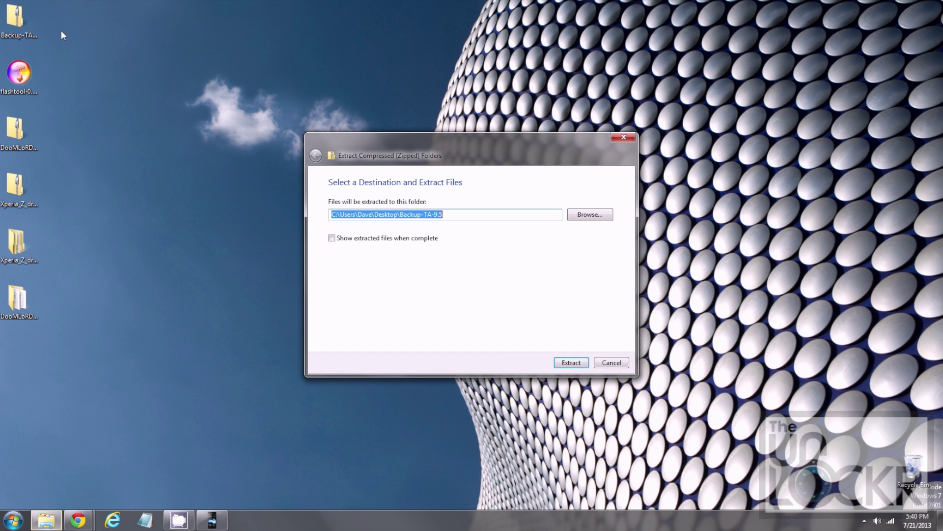
{"action": "left_click", "coordinate": [567, 364]}
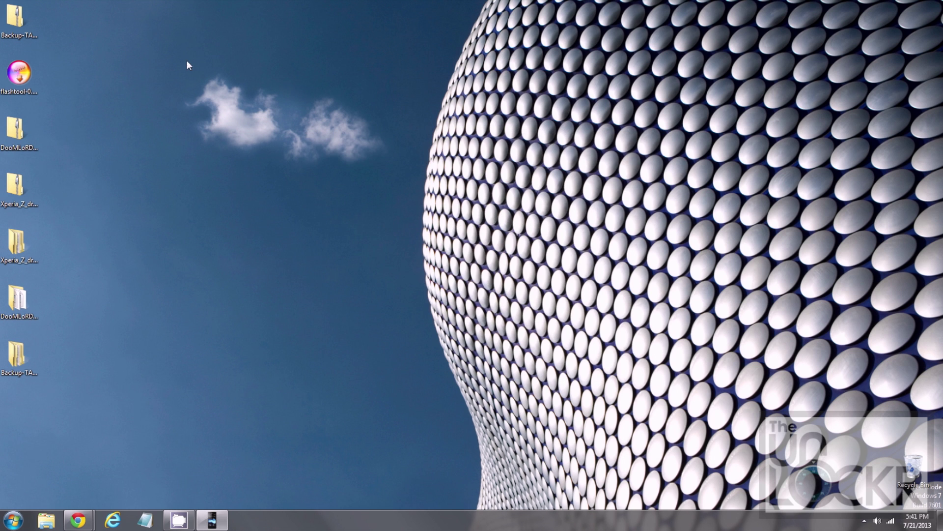
Open the inner Backup-TA-9.5 folder and launch Backup-TA.bat.
{"action": "double_click", "coordinate": [20, 375]}
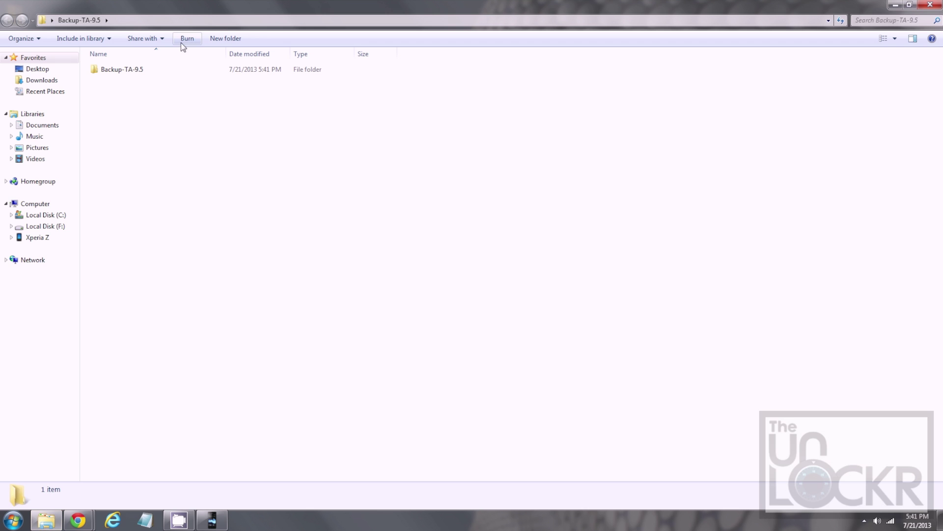
{"action": "double_click", "coordinate": [134, 69]}
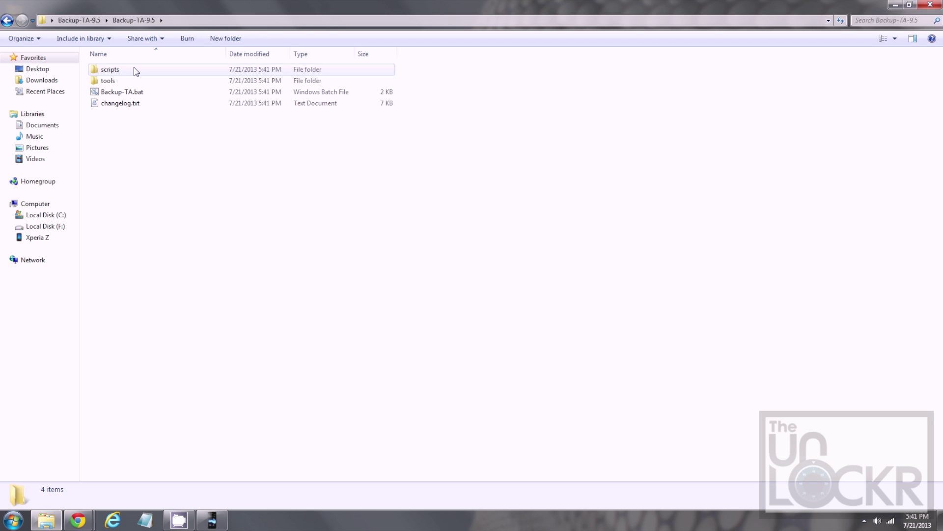
{"action": "double_click", "coordinate": [127, 94]}
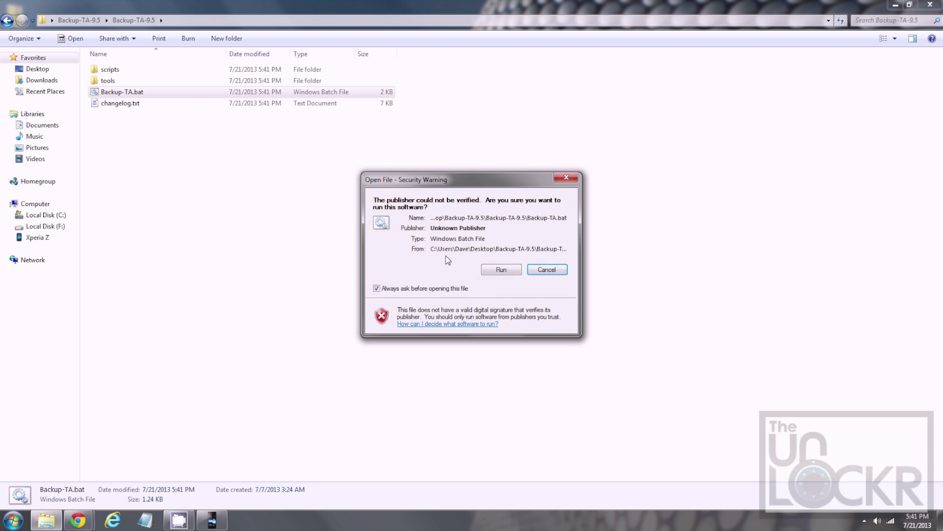
Run Backup-TA.bat past the security warning and licence, choosing option 1, Backup.
{"action": "left_click", "coordinate": [513, 266]}
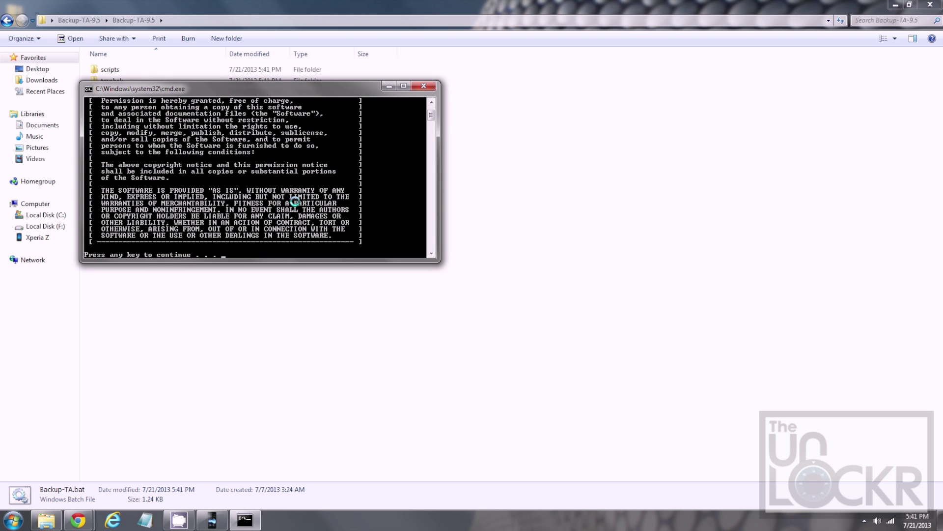
{"action": "key", "text": "Return"}
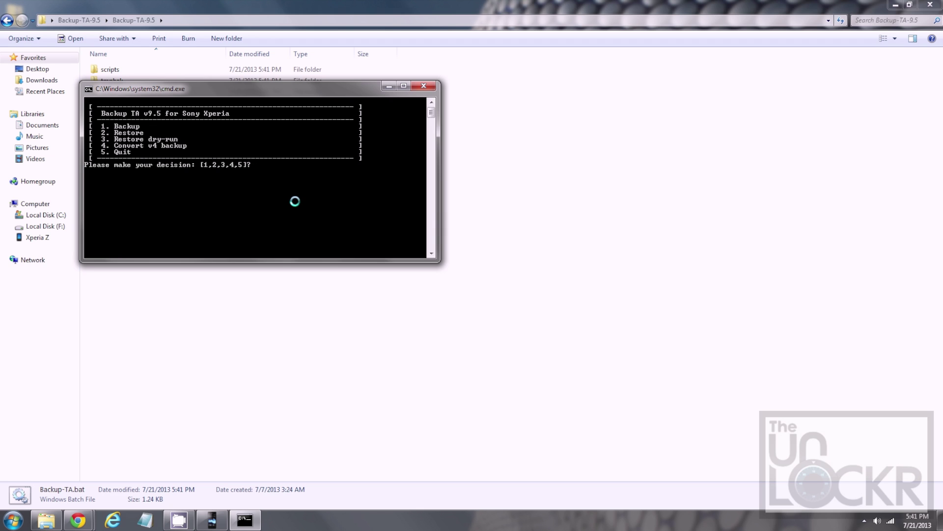
{"action": "type", "text": "1"}
{"action": "key", "text": "Return"}
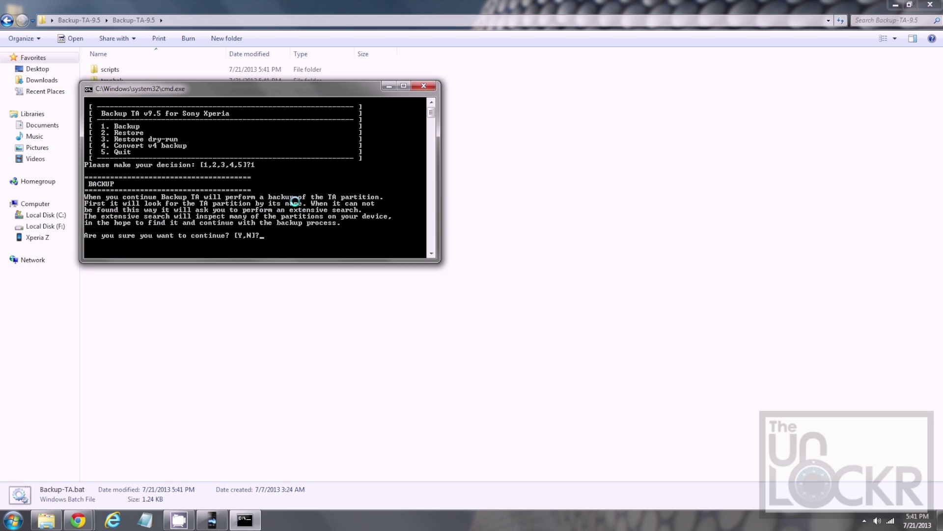
Confirm the TA backup with Y and agree to an extensive TA partition search.
{"action": "type", "text": "Y"}
{"action": "key", "text": "Return"}
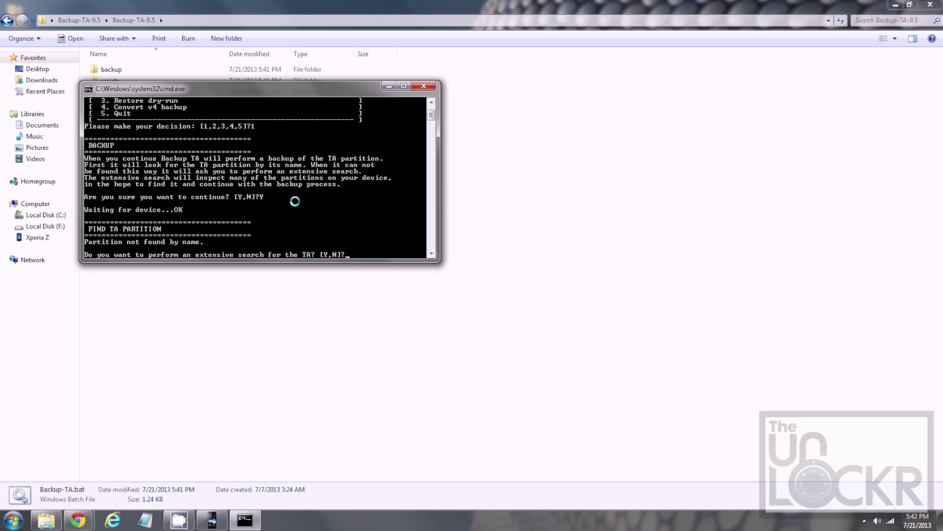
{"action": "type", "text": "Y"}
{"action": "key", "text": "Return"}
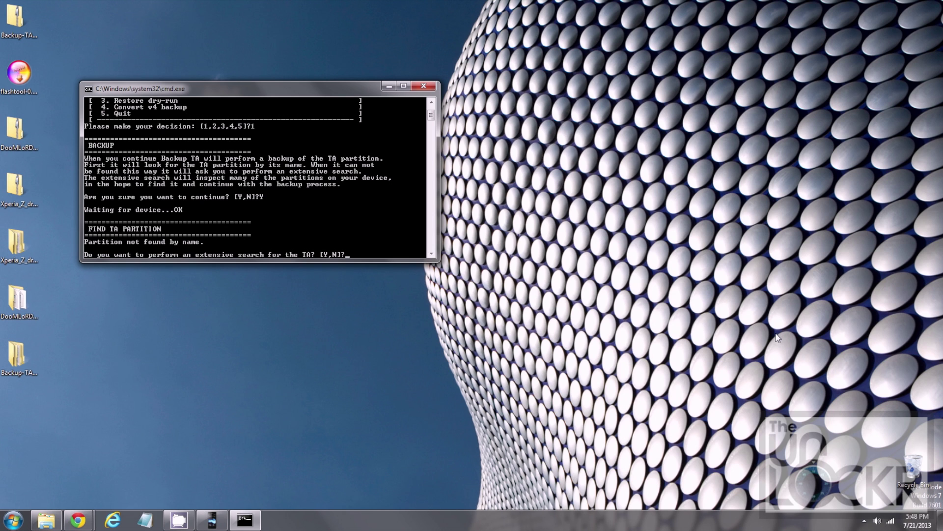
Answer Y to the extensive search so the backup finishes as TA-backup-20130721.174945.zip.
{"action": "type", "text": "Y"}
{"action": "key", "text": "Return"}
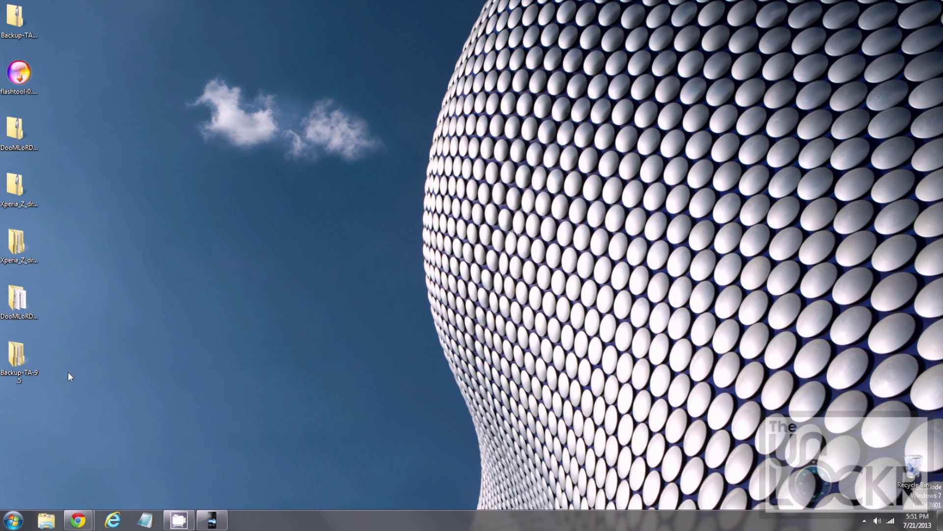
Browse Backup-TA-9.5, its inner Backup-TA-9.5 folder, then backup to find the TA zip.
{"action": "double_click", "coordinate": [18, 356]}
{"action": "double_click", "coordinate": [113, 70]}
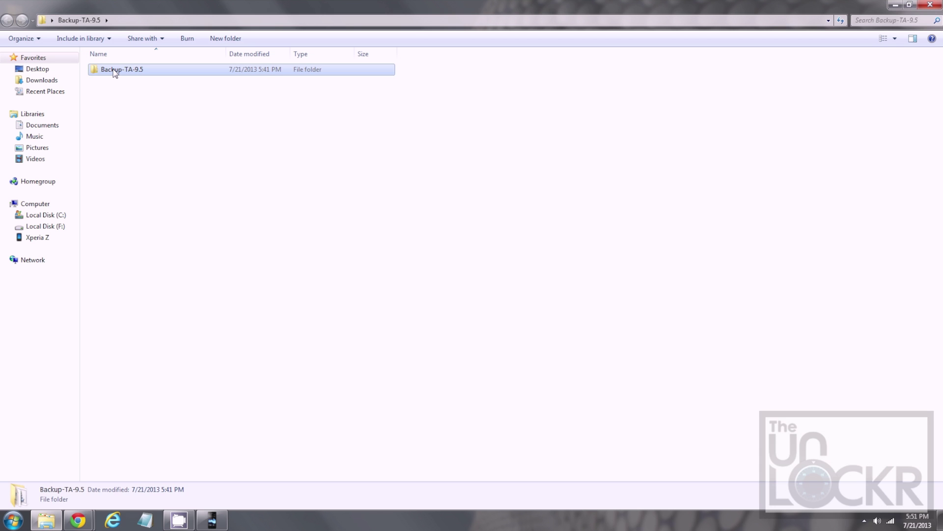
{"action": "double_click", "coordinate": [114, 71]}
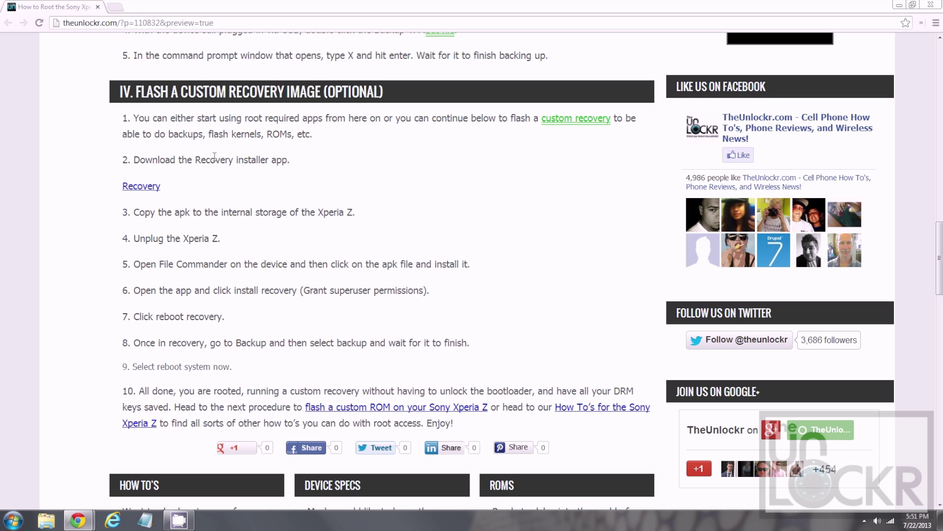
Open the guide's Recovery thread on XDA and download XZRecovery-1.0.apk from Attached Files.
{"action": "left_click", "coordinate": [136, 192]}
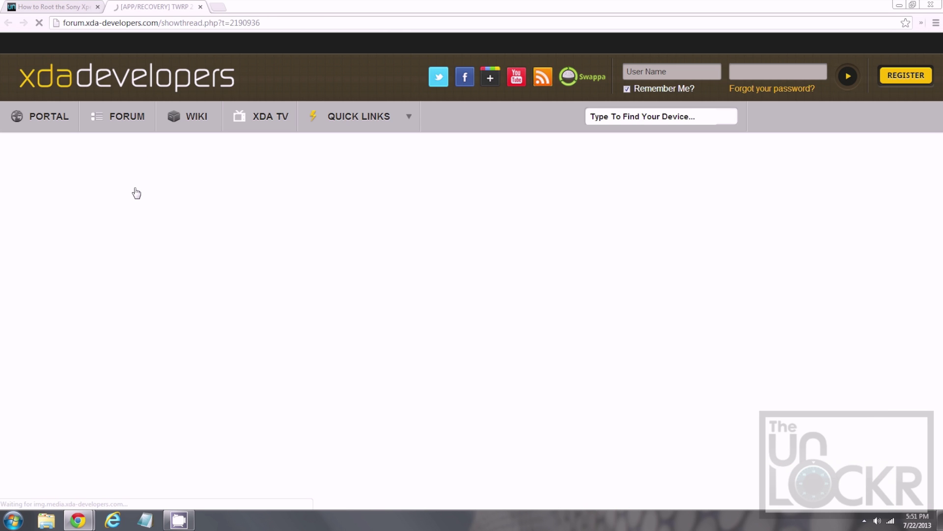
{"action": "scroll", "coordinate": [467, 213], "scroll_direction": "down", "scroll_amount": 9}
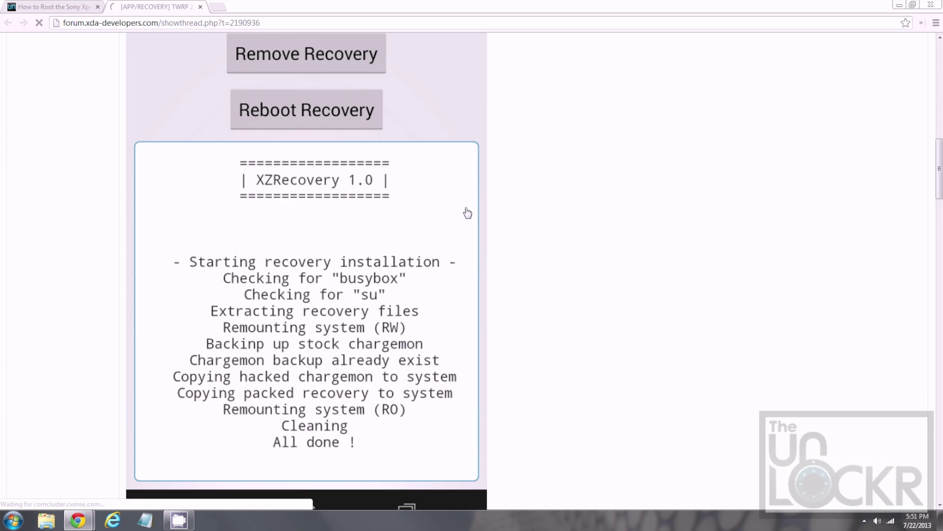
{"action": "scroll", "coordinate": [461, 201], "scroll_direction": "down", "scroll_amount": 5}
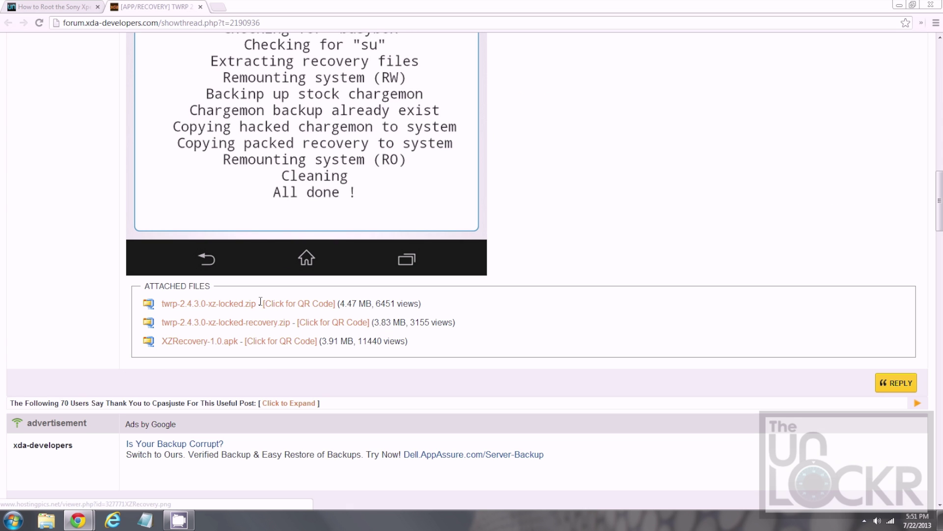
{"action": "left_click", "coordinate": [216, 342]}
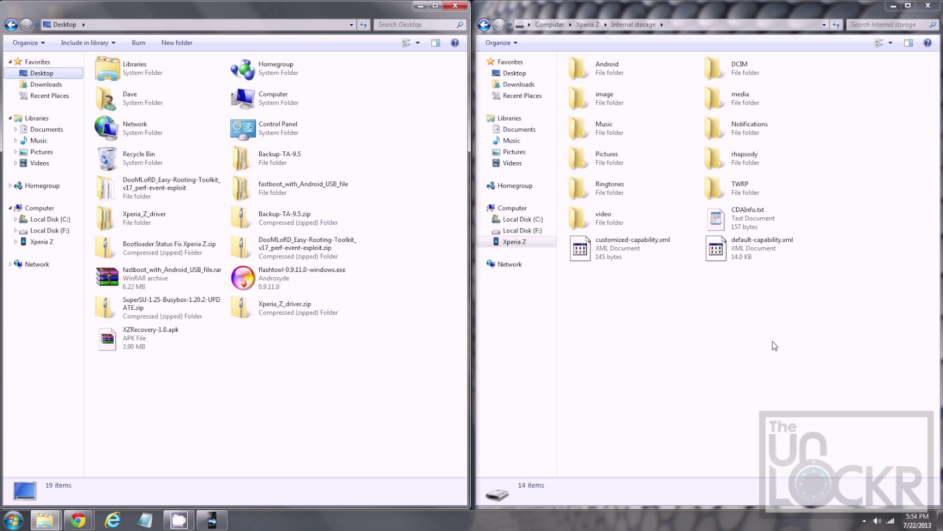
Drag XZRecovery-1.0.apk from the desktop into the Xperia Z's internal storage root.
{"action": "left_click", "coordinate": [163, 340]}
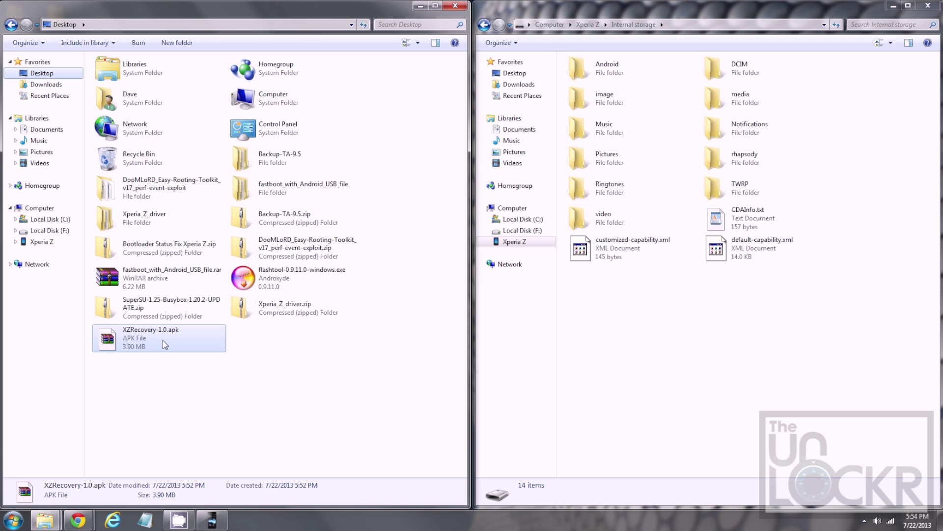
{"action": "left_click_drag", "start_coordinate": [163, 340], "coordinate": [696, 346]}
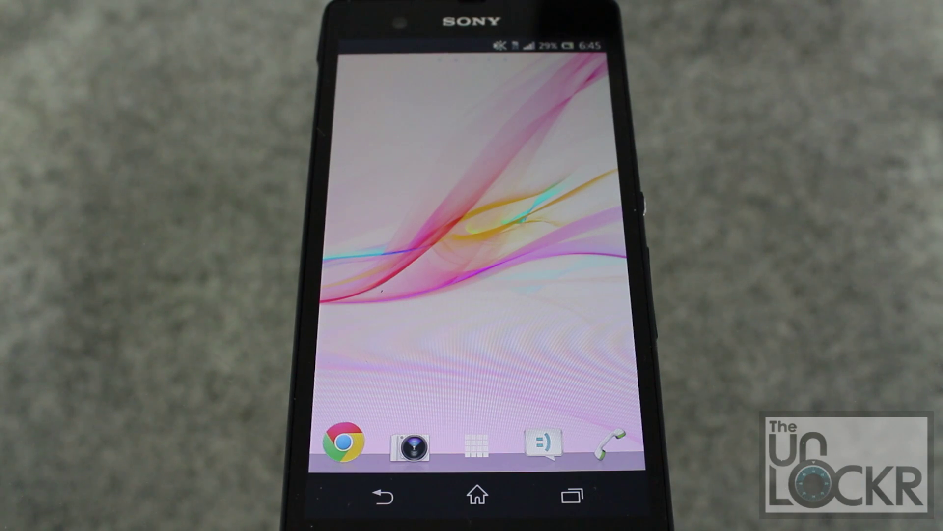
Install XZRecovery-1.0.apk from Internal storage using File Commander.
{"action": "left_click", "coordinate": [477, 445]}
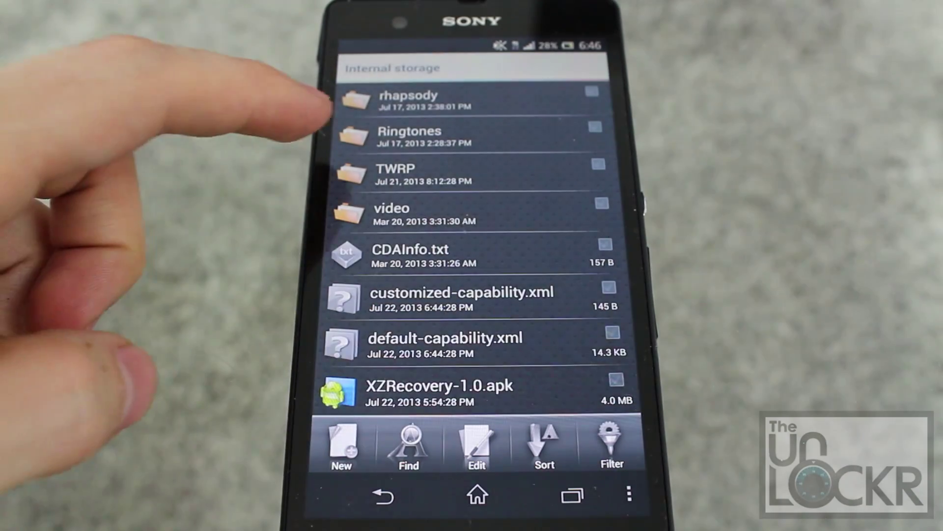
{"action": "scroll", "coordinate": [344, 147], "scroll_direction": "up", "scroll_amount": 5}
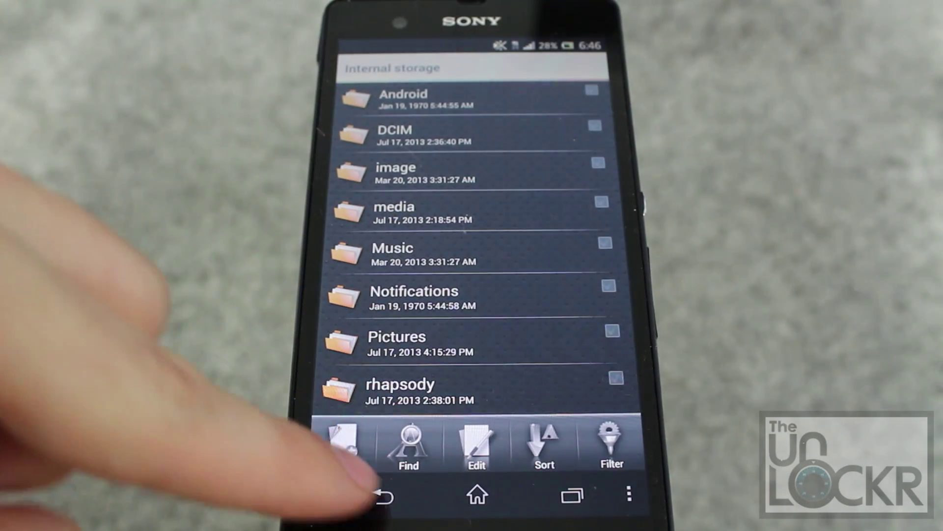
{"action": "left_click", "coordinate": [383, 496]}
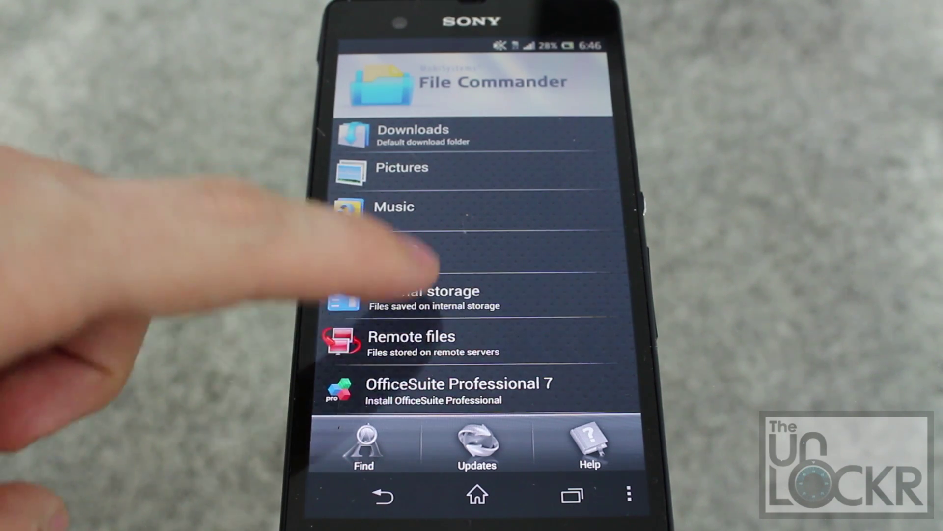
{"action": "left_click", "coordinate": [432, 295]}
{"action": "scroll", "coordinate": [471, 245], "scroll_direction": "down", "scroll_amount": 5}
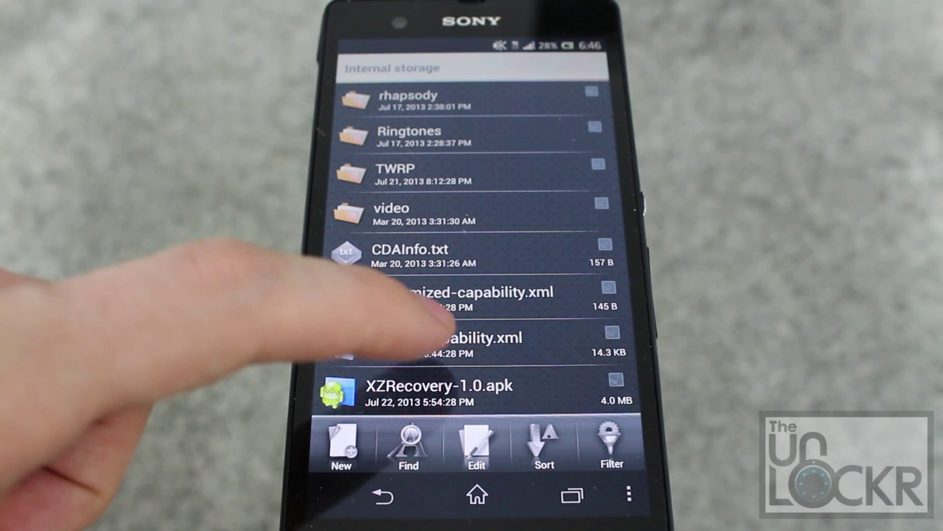
{"action": "left_click", "coordinate": [444, 388]}
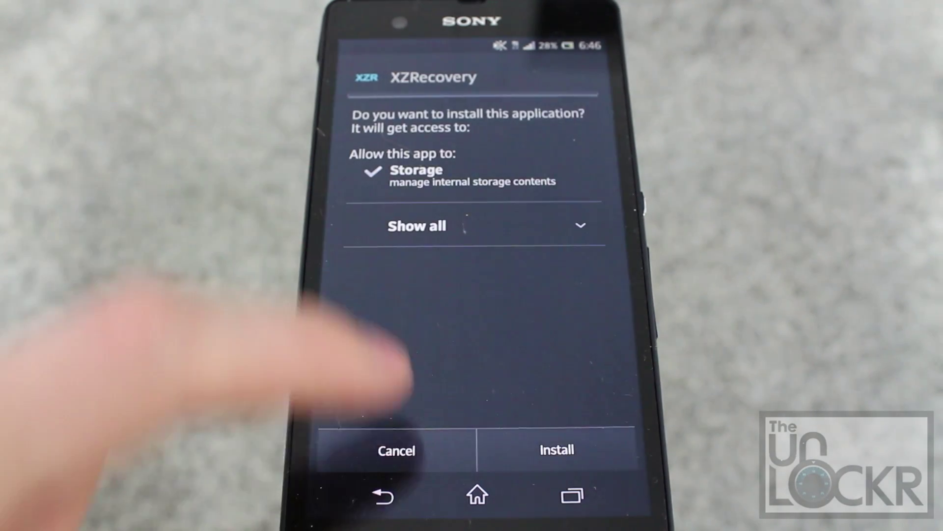
{"action": "left_click", "coordinate": [557, 449]}
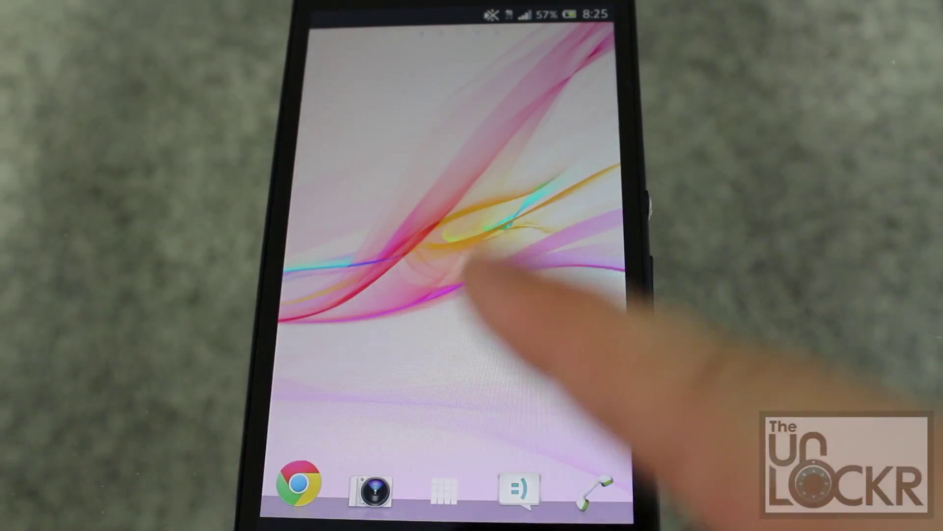
Launch XZRecovery from the last app drawer page and start Install Recovery.
{"action": "left_click", "coordinate": [443, 488]}
{"action": "left_click_drag", "start_coordinate": [590, 358], "coordinate": [442, 295]}
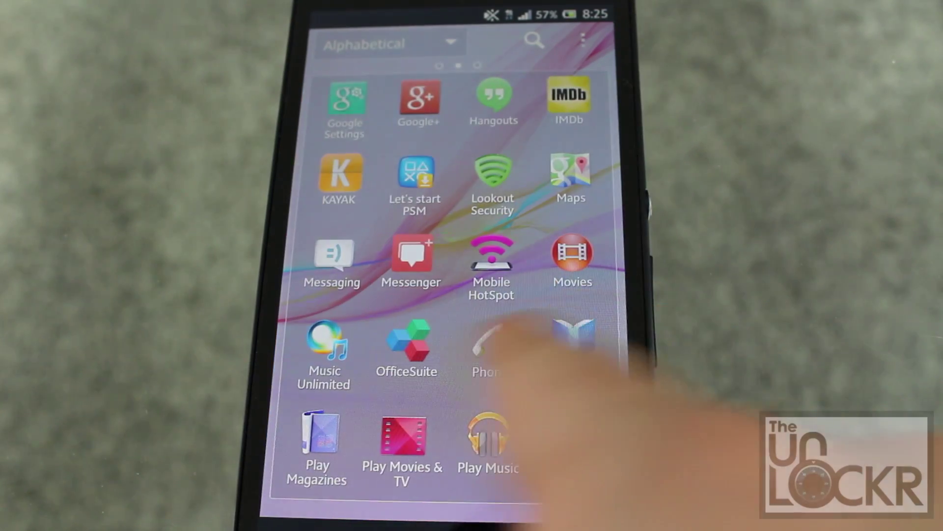
{"action": "left_click_drag", "start_coordinate": [511, 339], "coordinate": [364, 334]}
{"action": "left_click", "coordinate": [489, 435]}
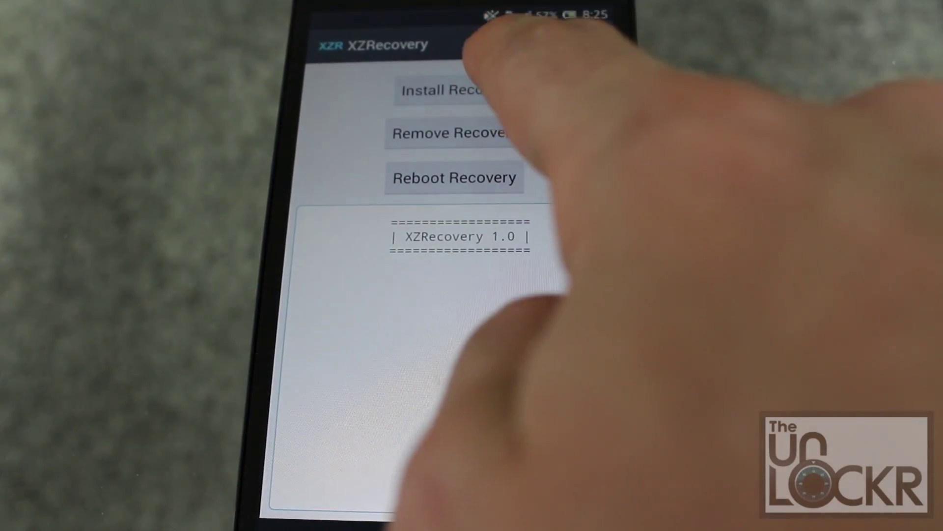
{"action": "left_click", "coordinate": [457, 90]}
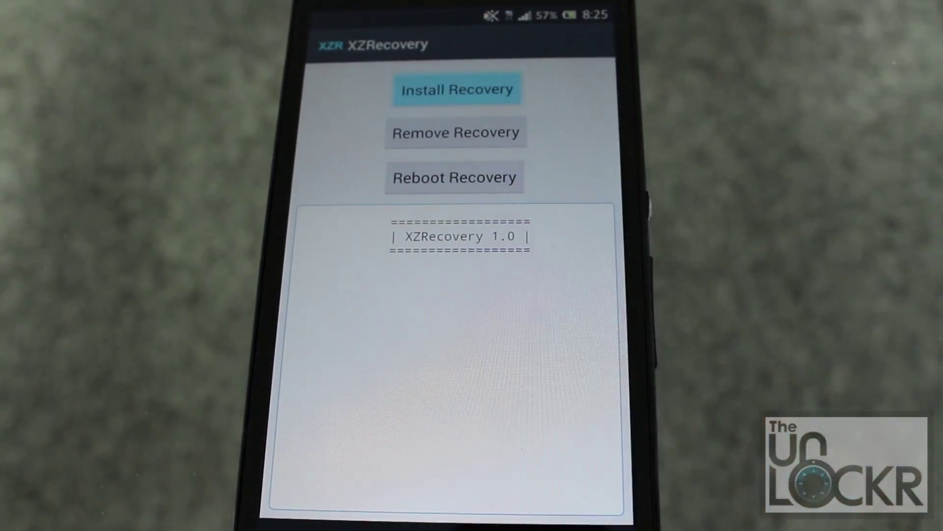